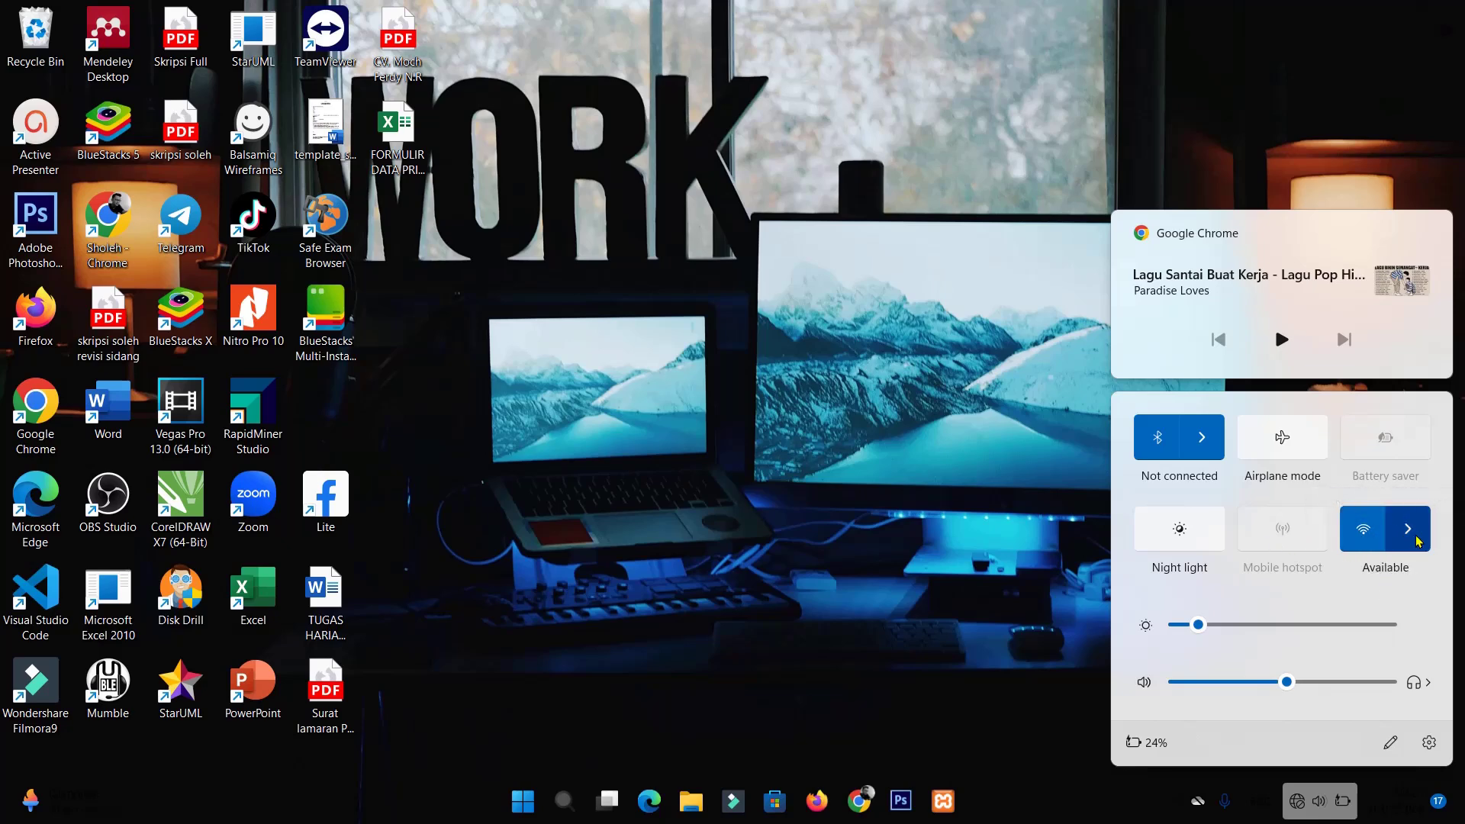
click(706, 193)
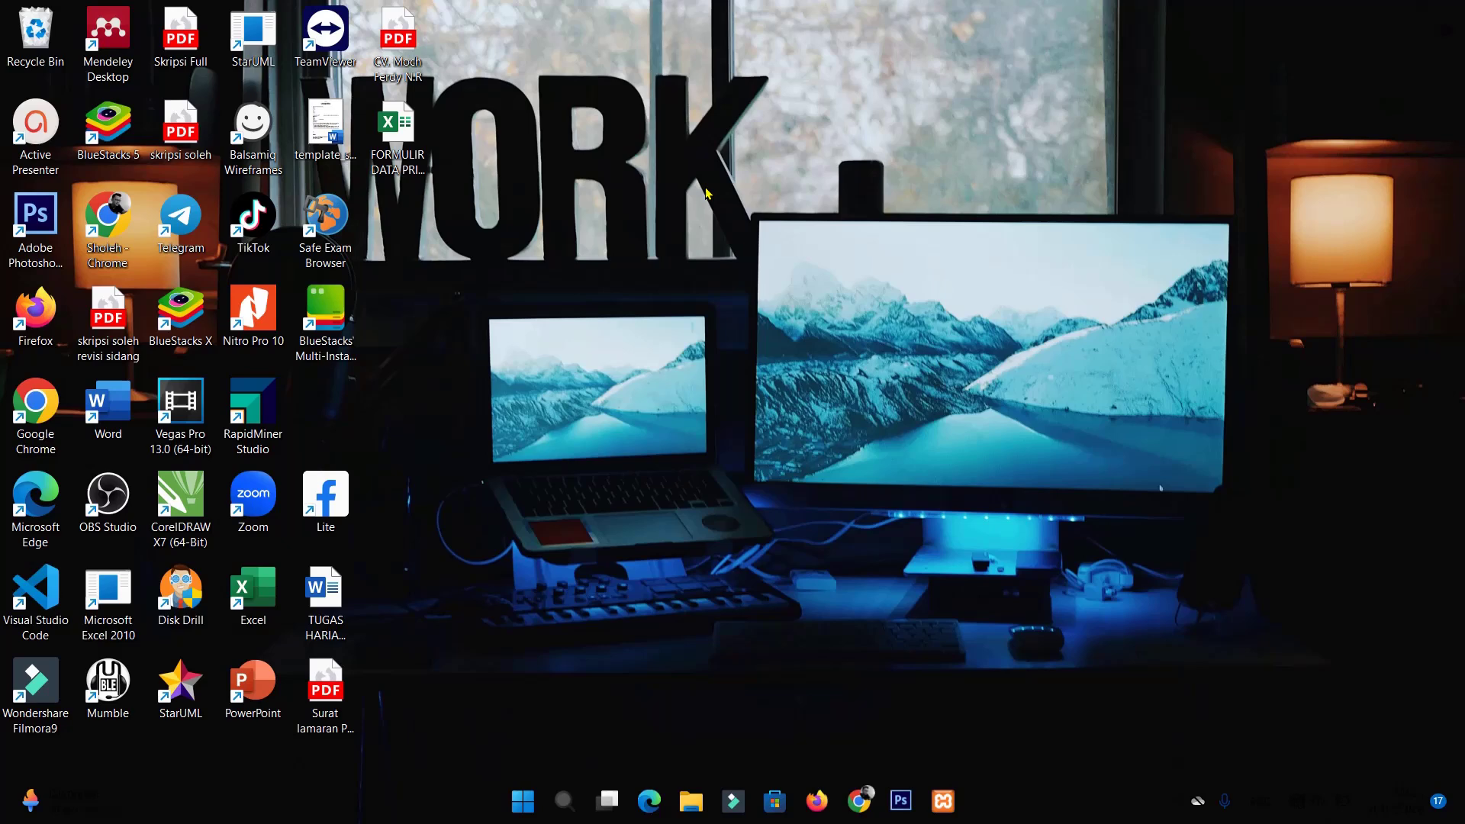
right_click(753, 206)
click(837, 285)
- Connect the computer to the secured wireless network "Umat.Wifi 1 2" from the available Wi-Fi networks
click(1297, 803)
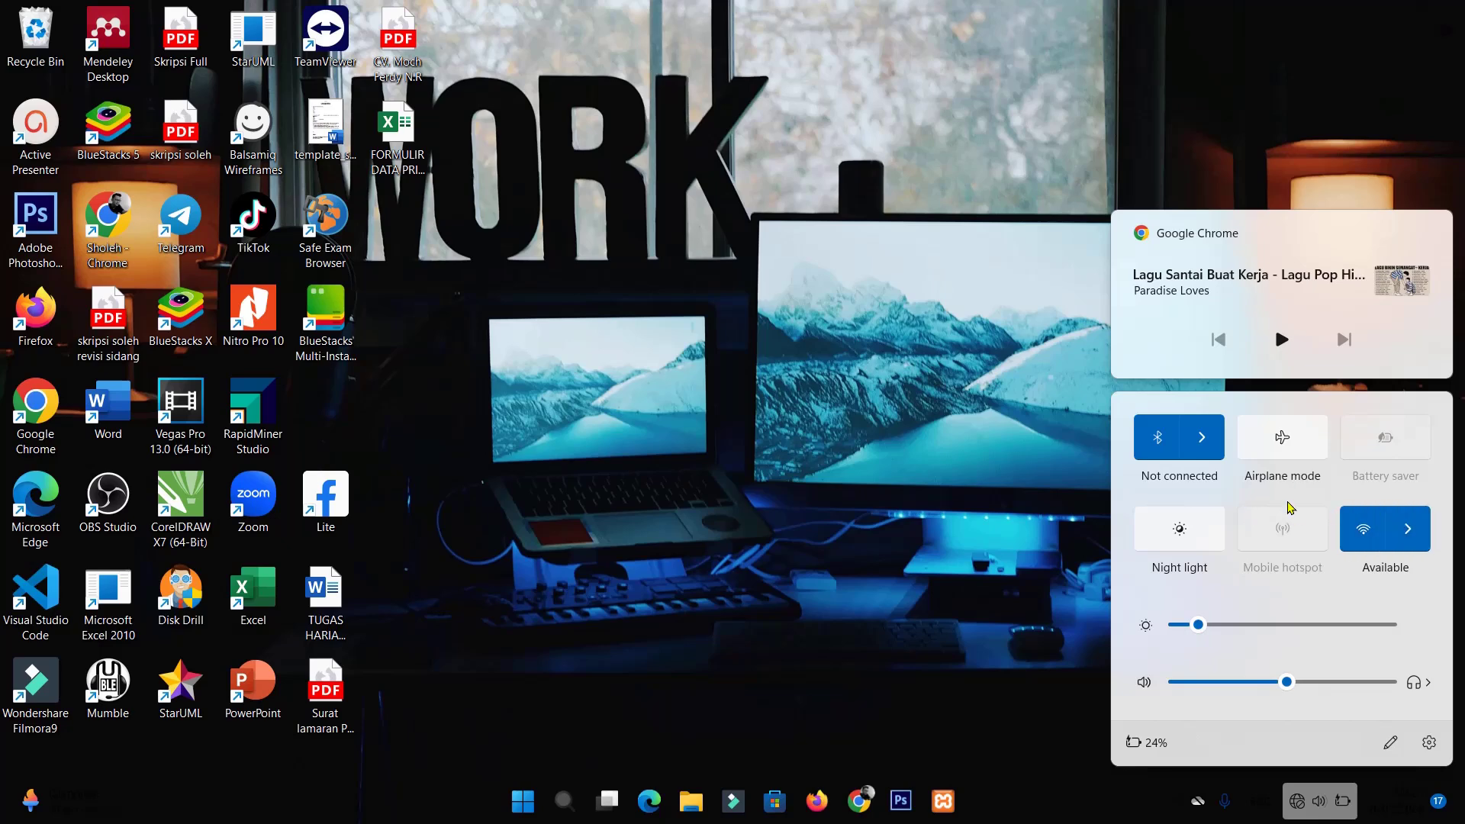
click(1407, 528)
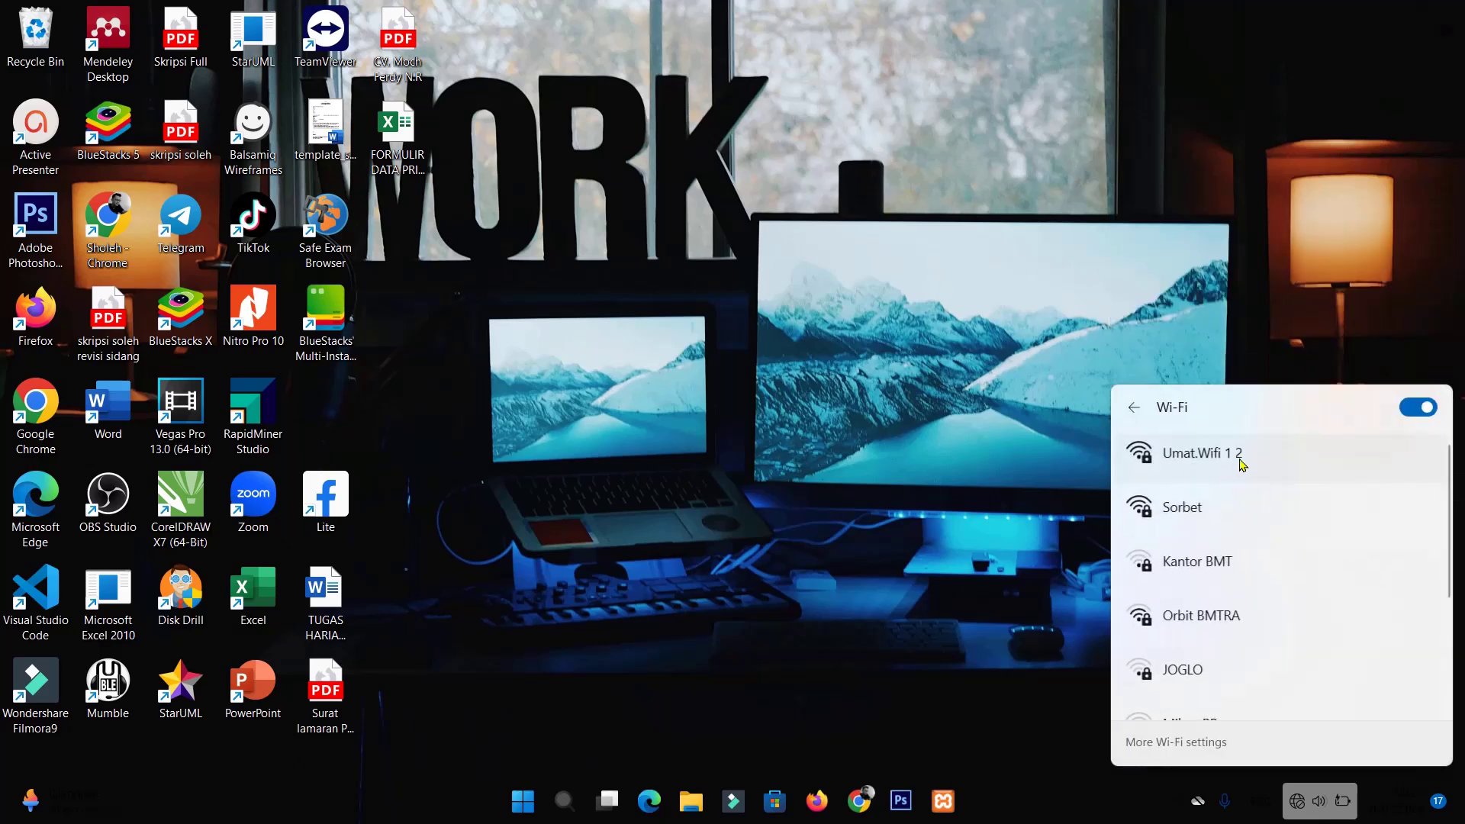
click(1243, 459)
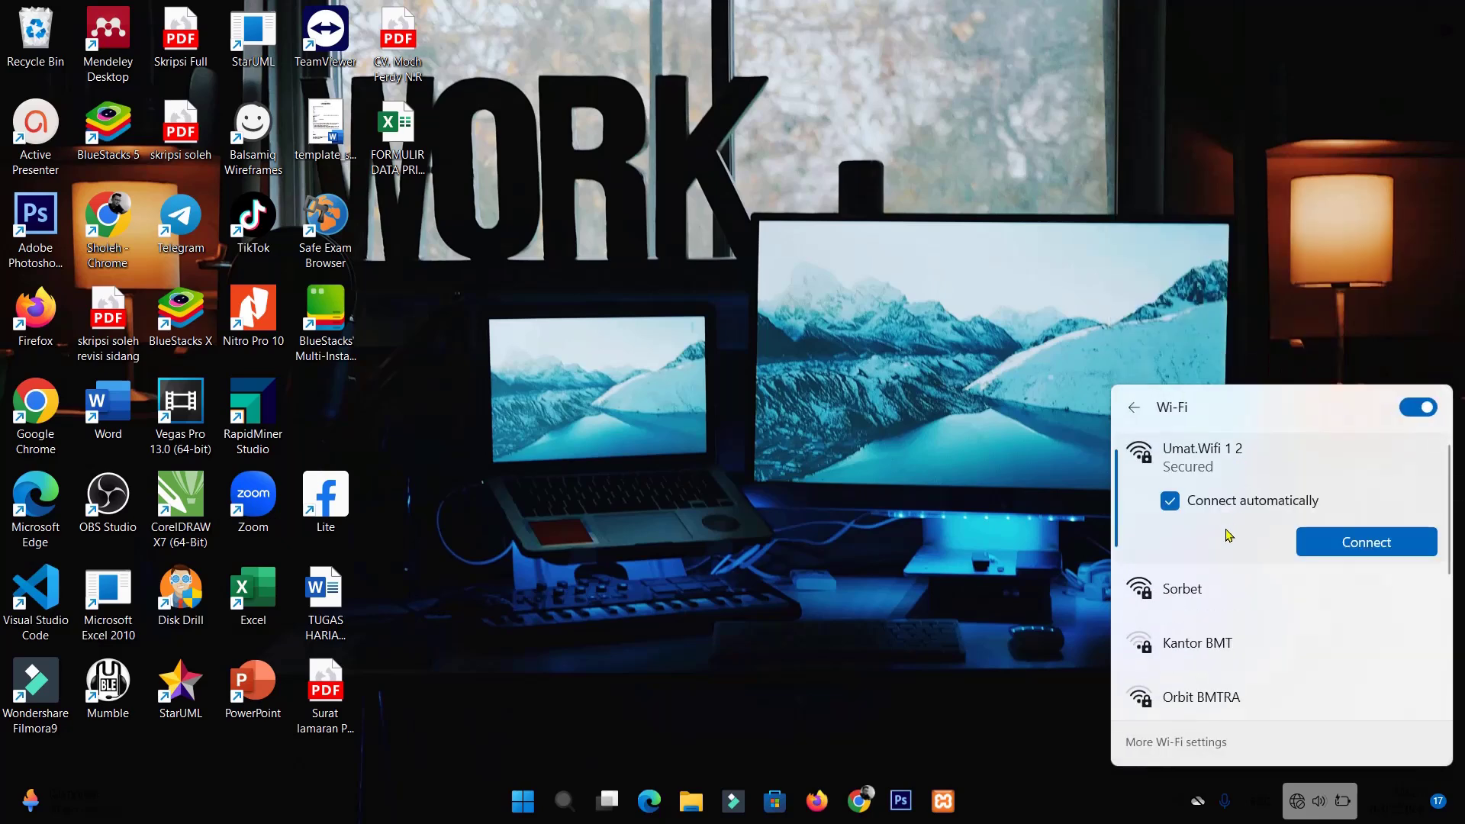
click(1347, 542)
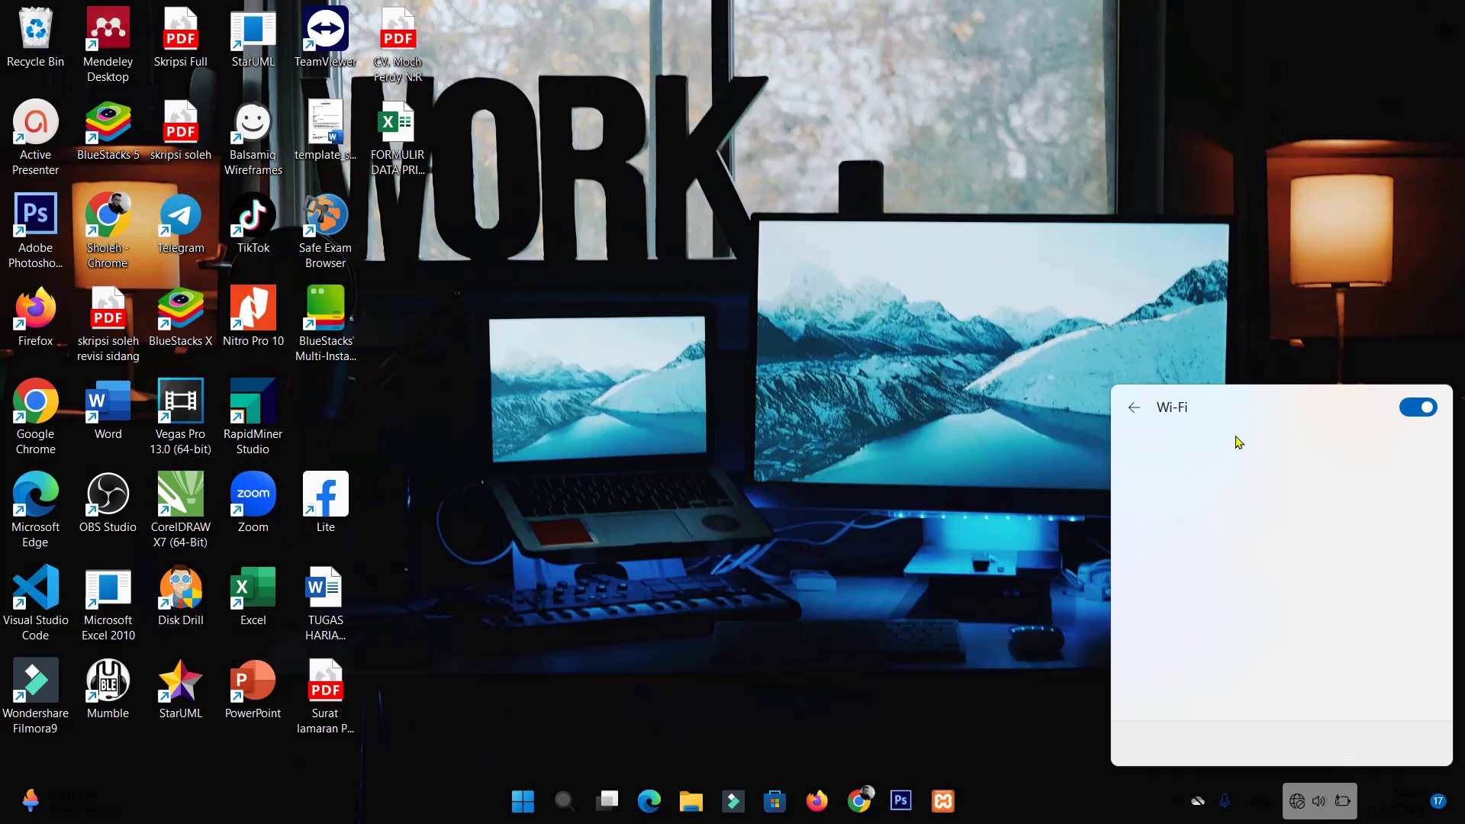
- Reopen the list of available Wi-Fi networks to check the connection status of "Umat.Wifi 1 2"
click(1299, 817)
click(1283, 814)
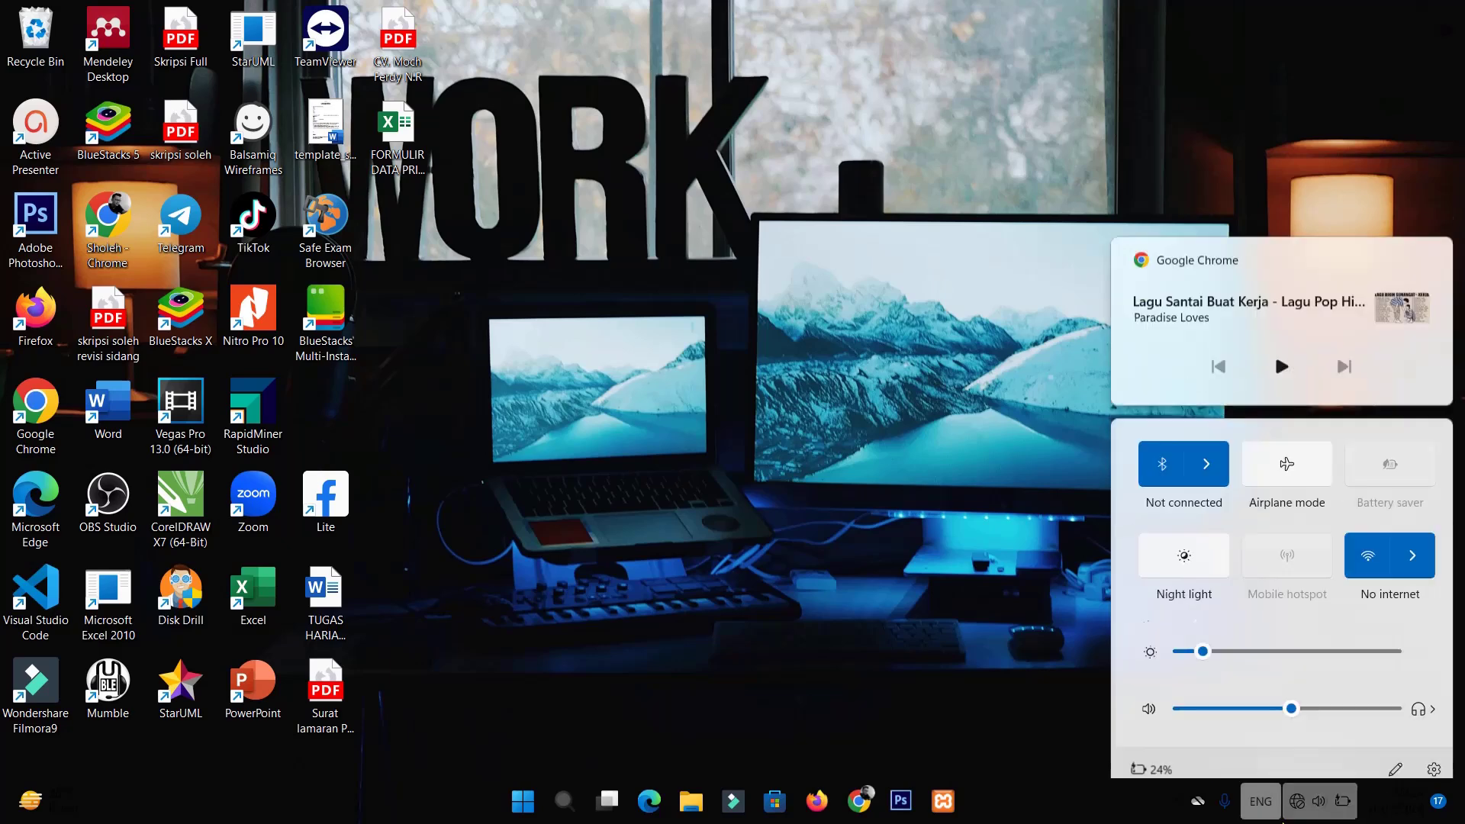
click(1412, 551)
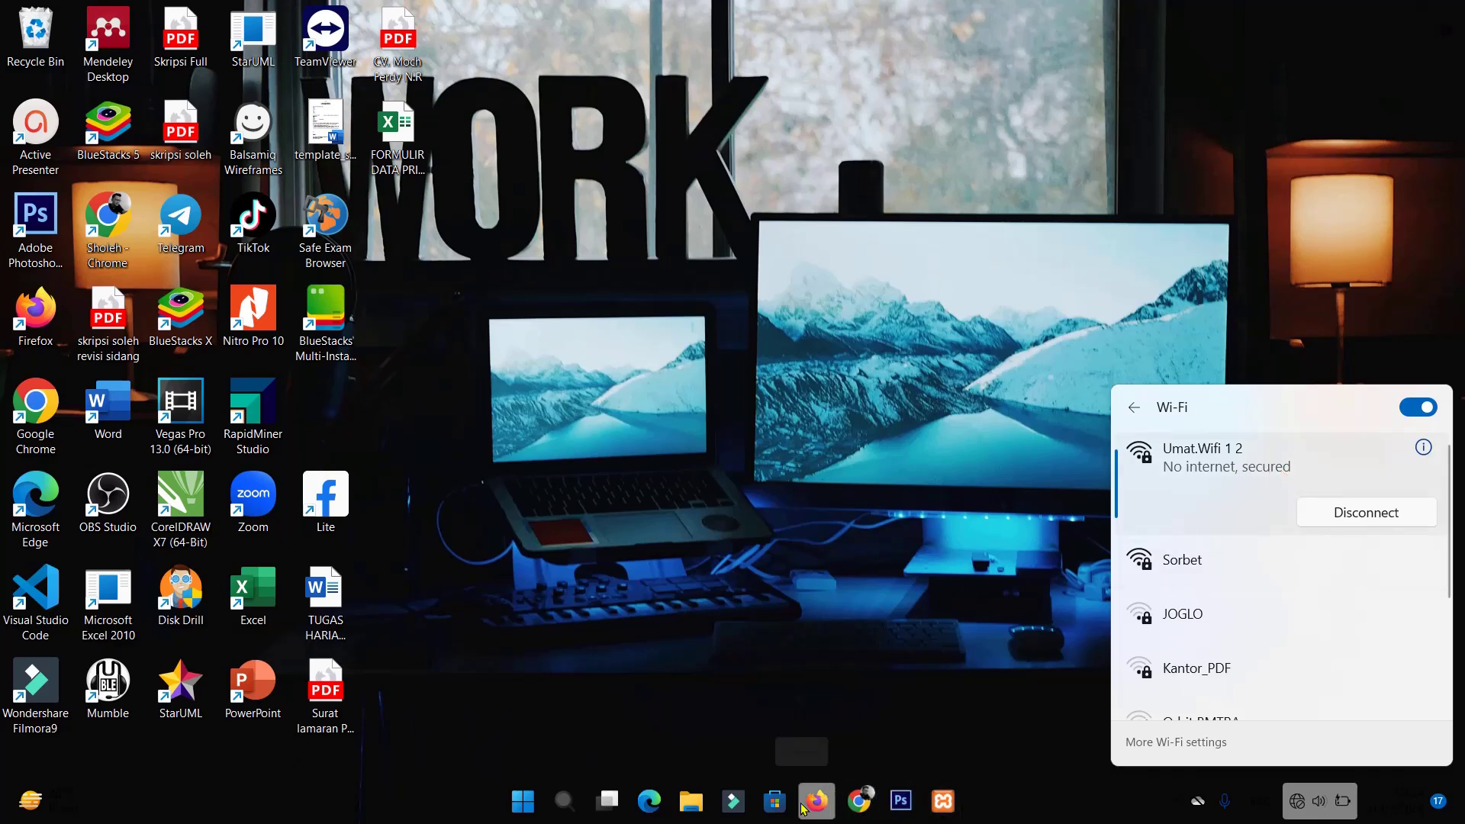
- Switch to Microsoft Edge, test the internet connection by searching for "yt" in a new tab, and minimize the browser
mouse_move(646, 807)
click(693, 671)
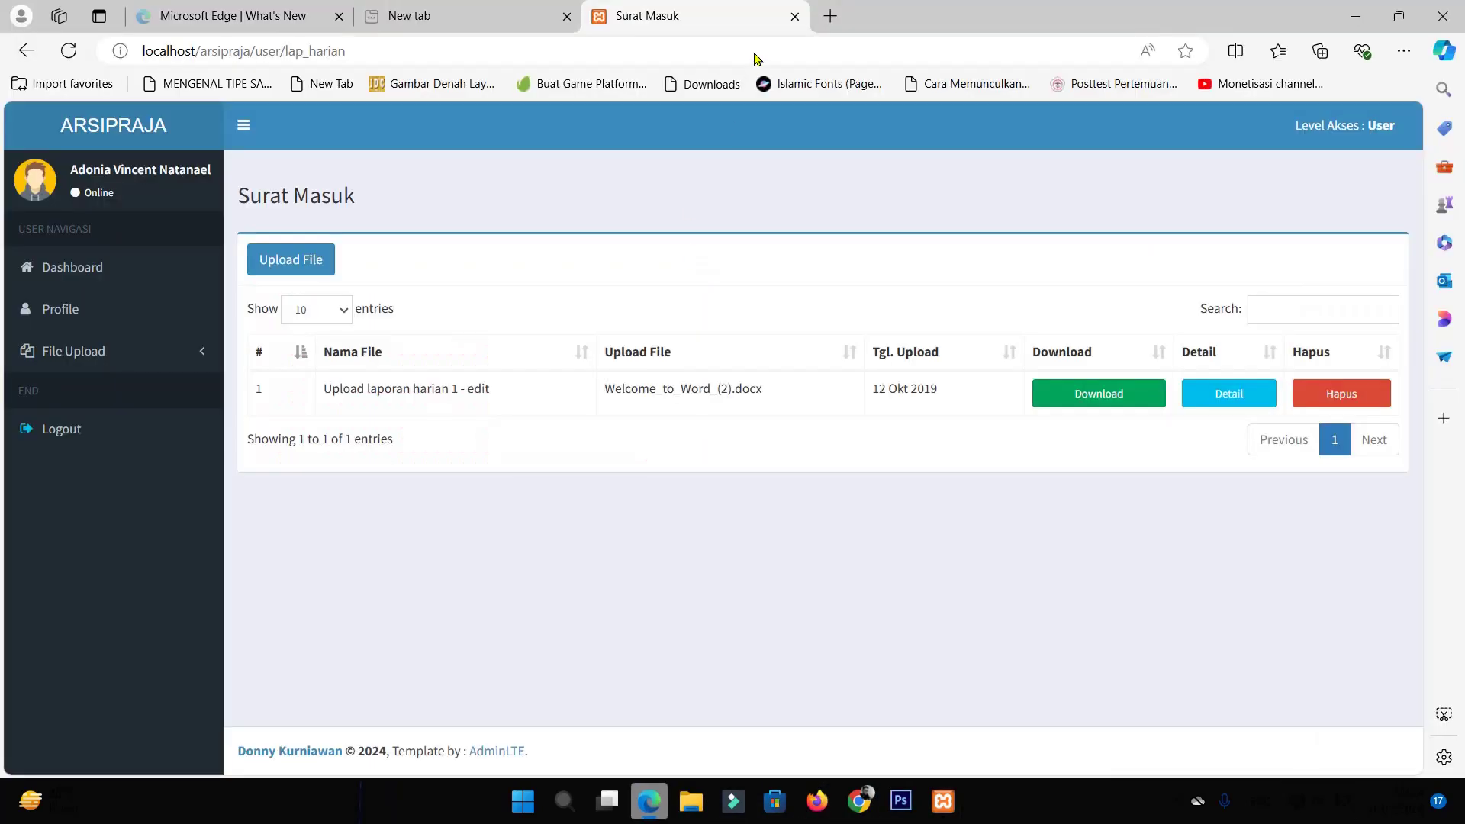
click(830, 16)
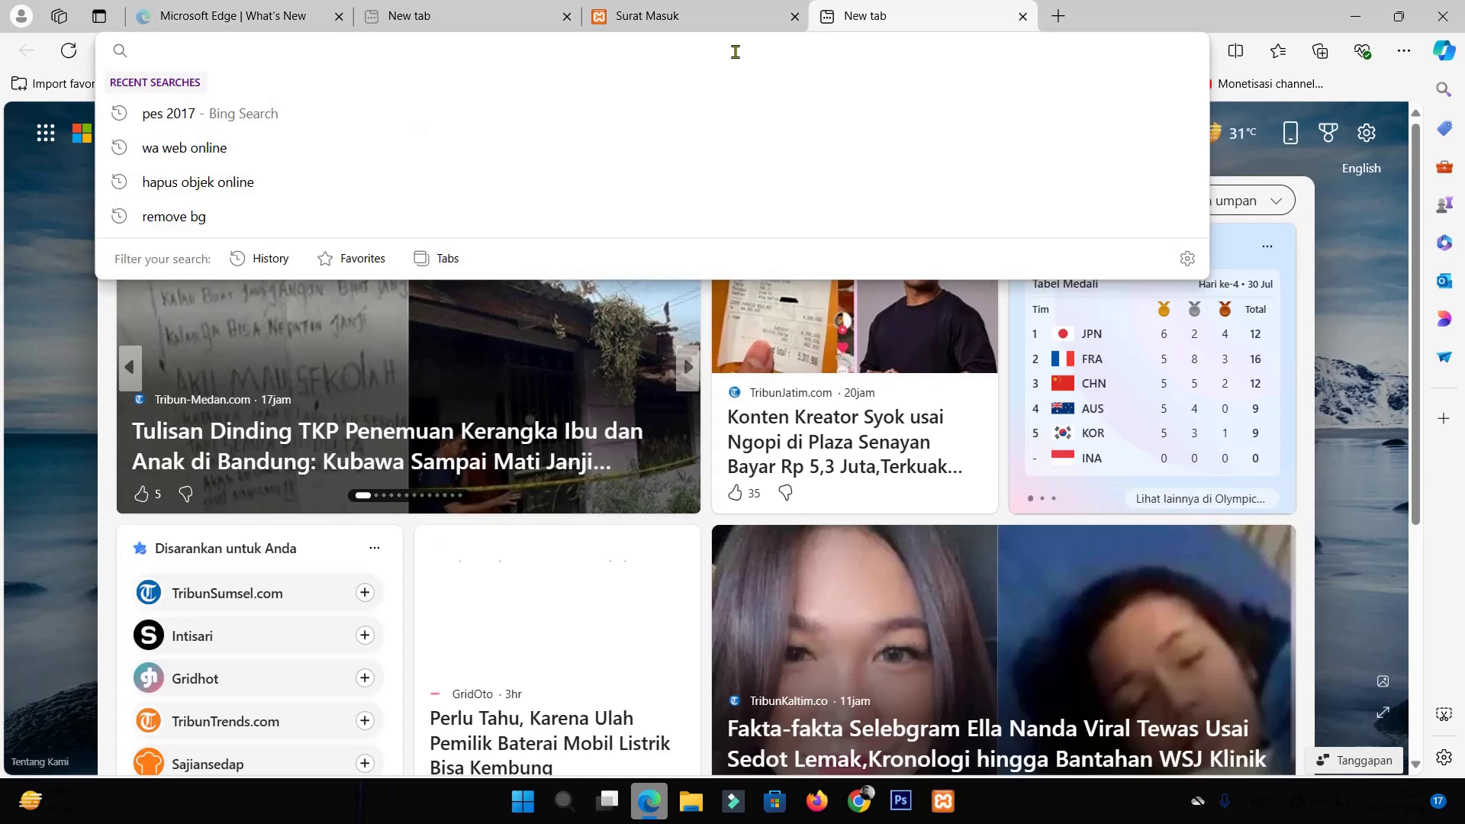
text(yt)
key(Return)
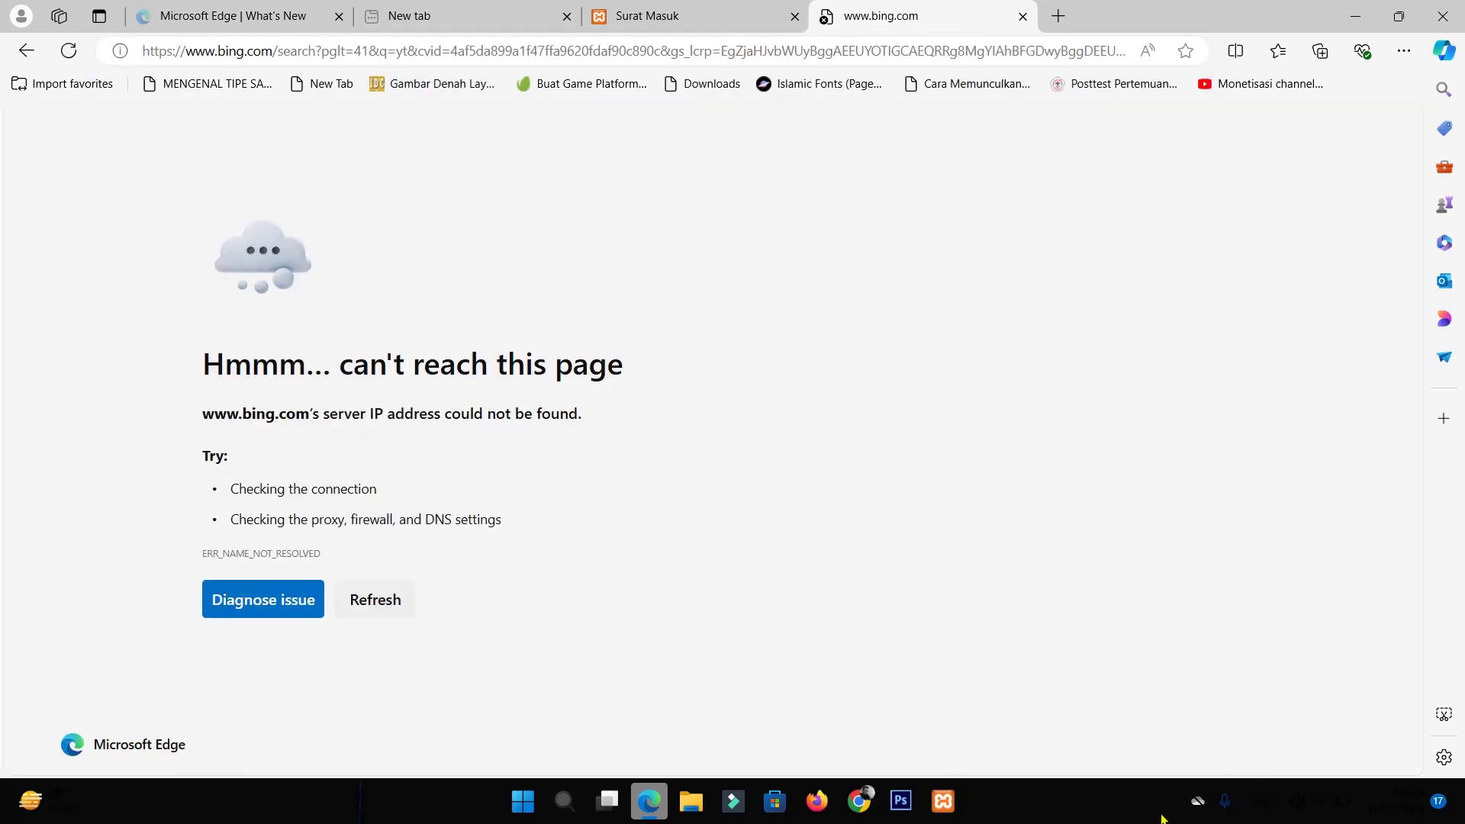
click(1354, 16)
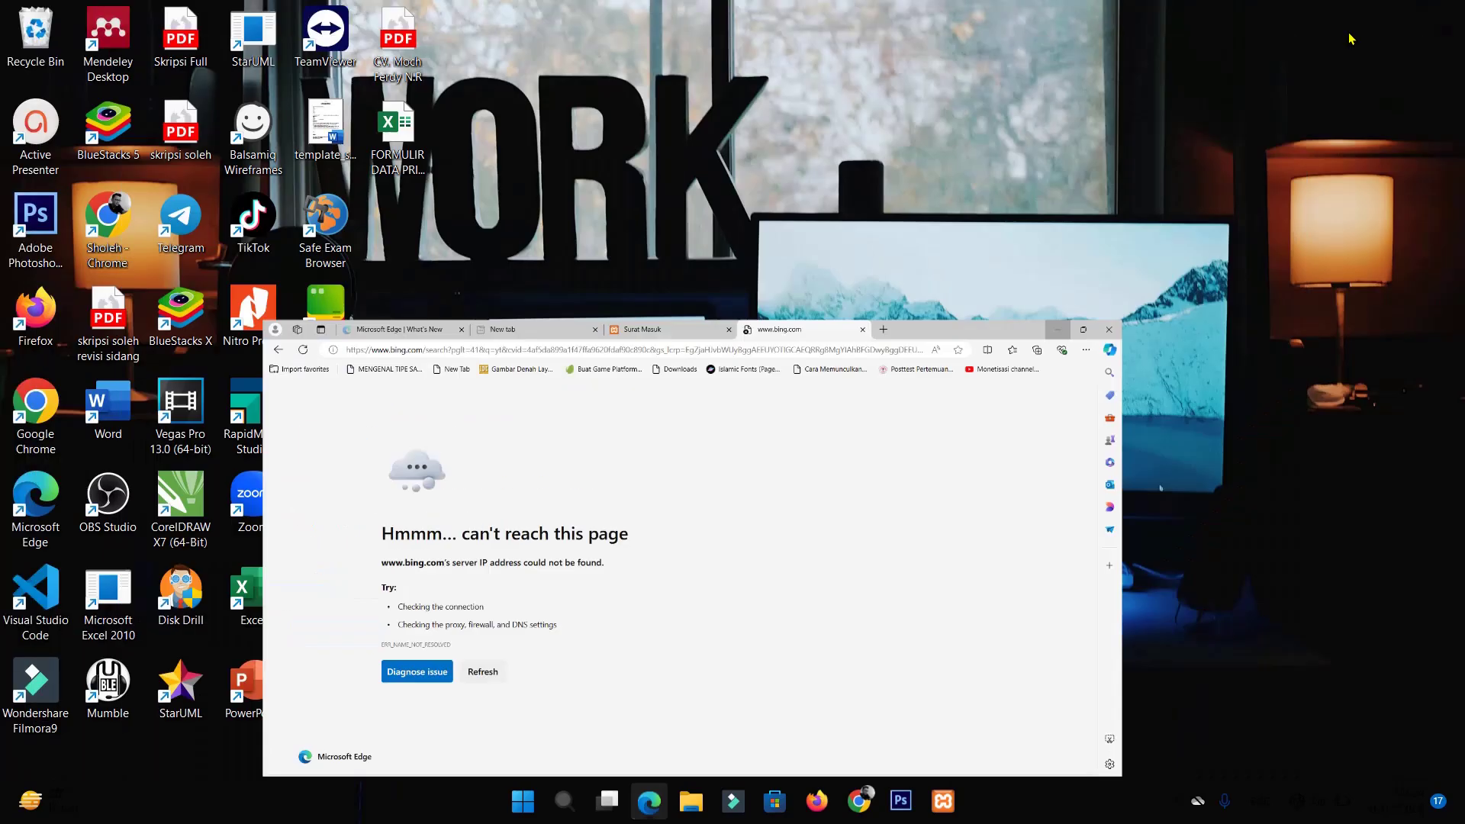
- Open the Network Connections window through the advanced network settings in Windows Settings
right_click(1300, 805)
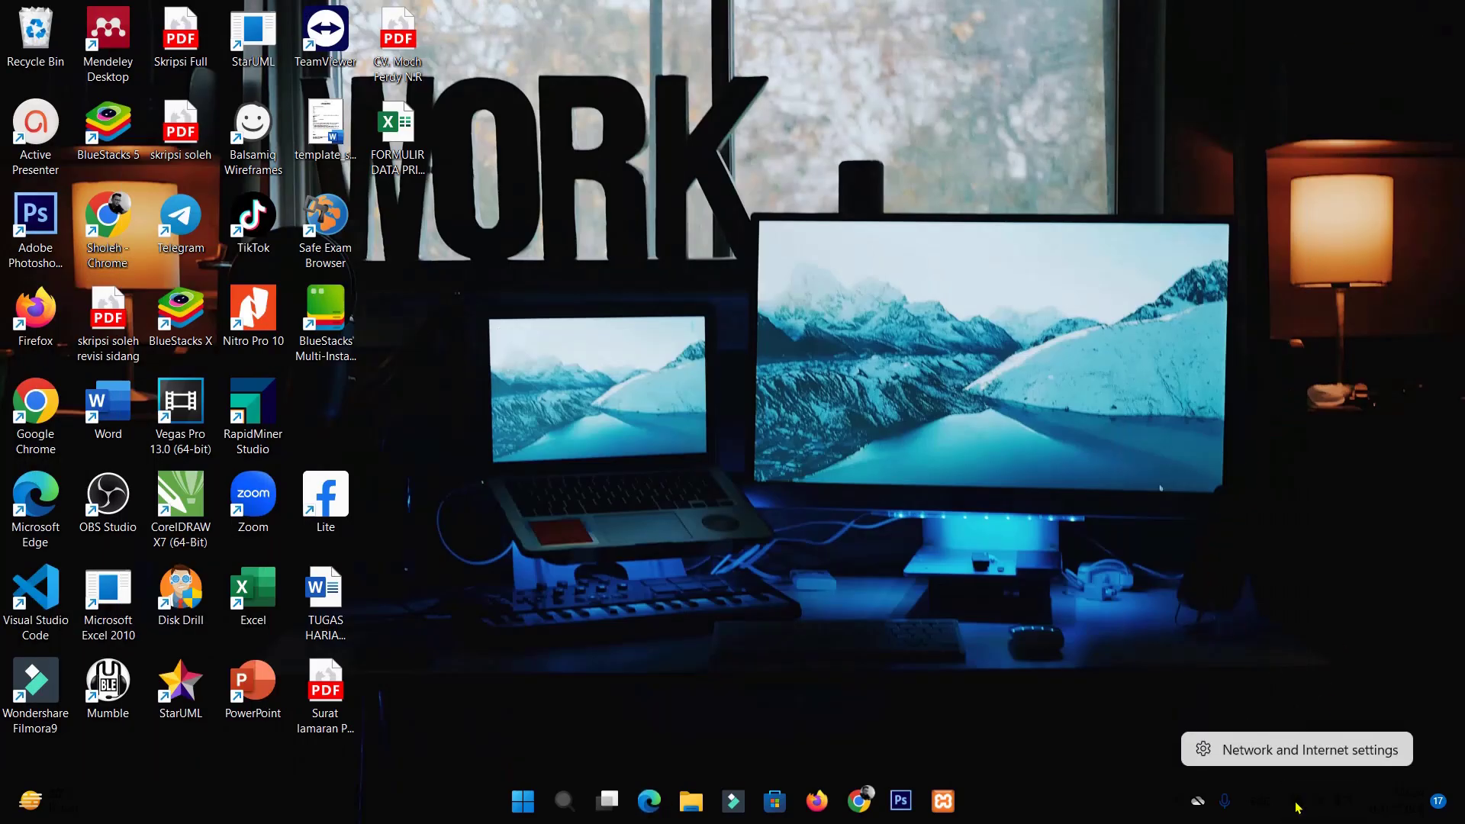
click(1304, 752)
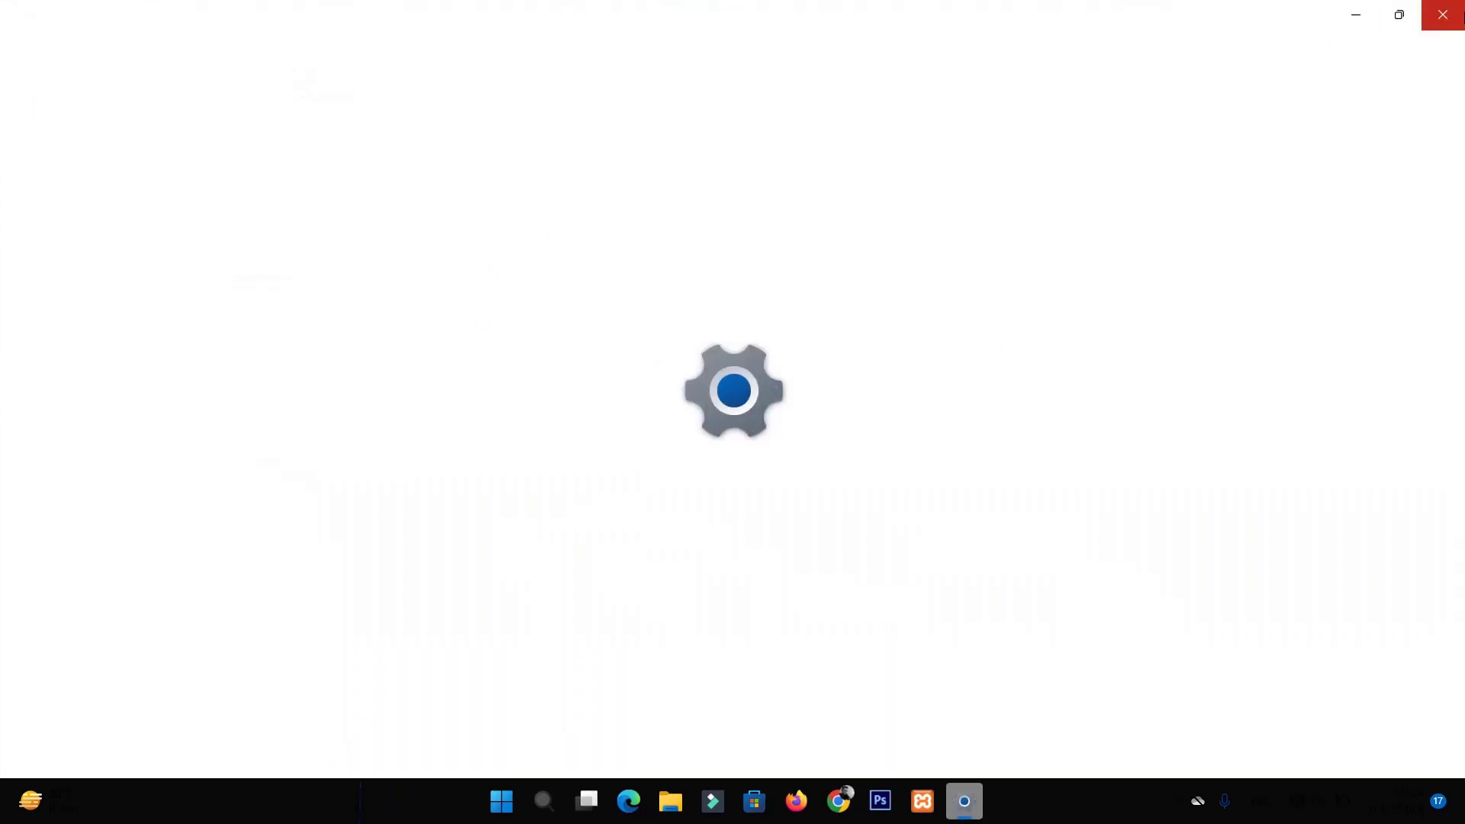
click(552, 810)
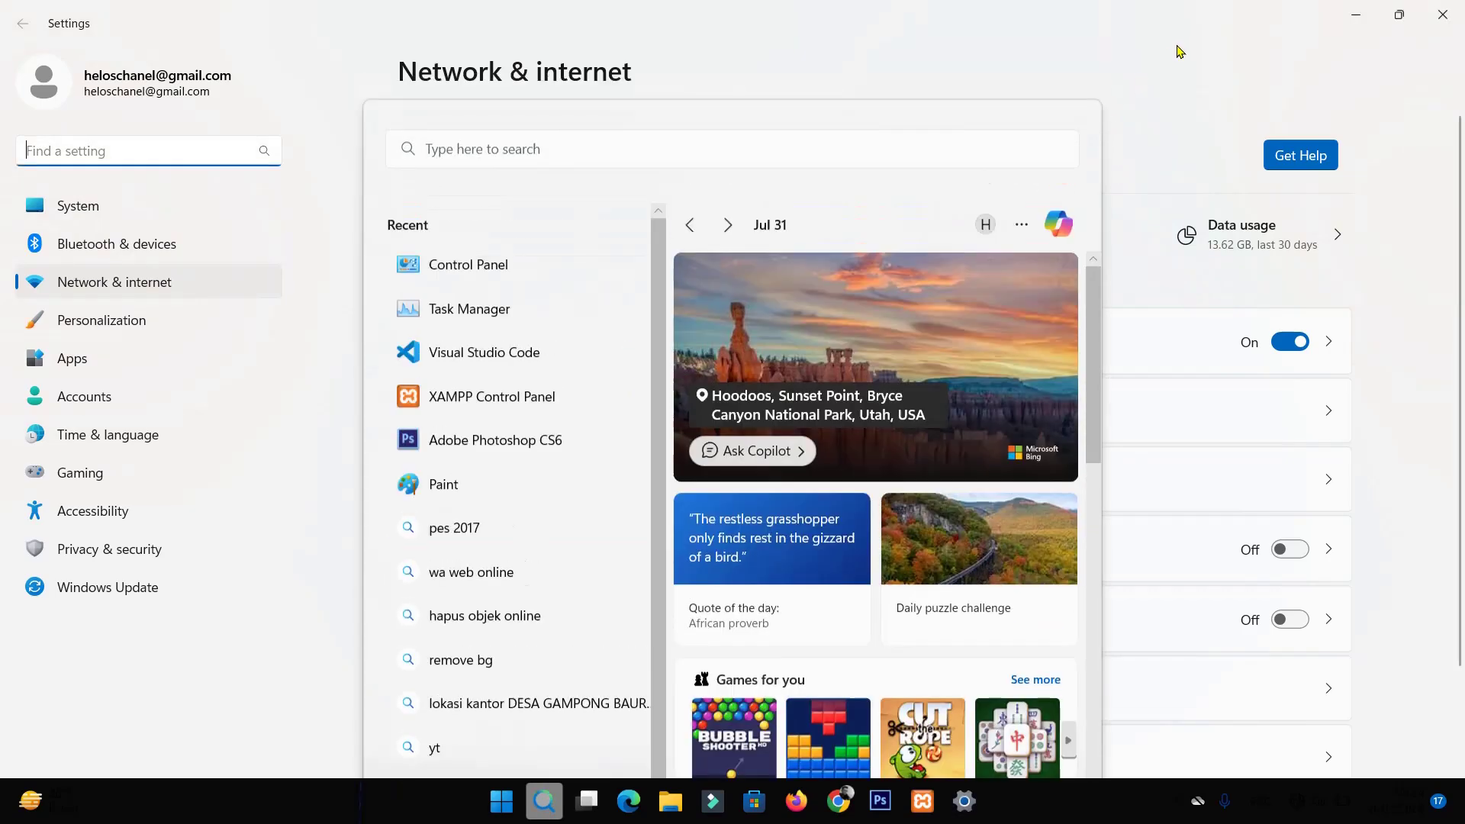
click(1167, 89)
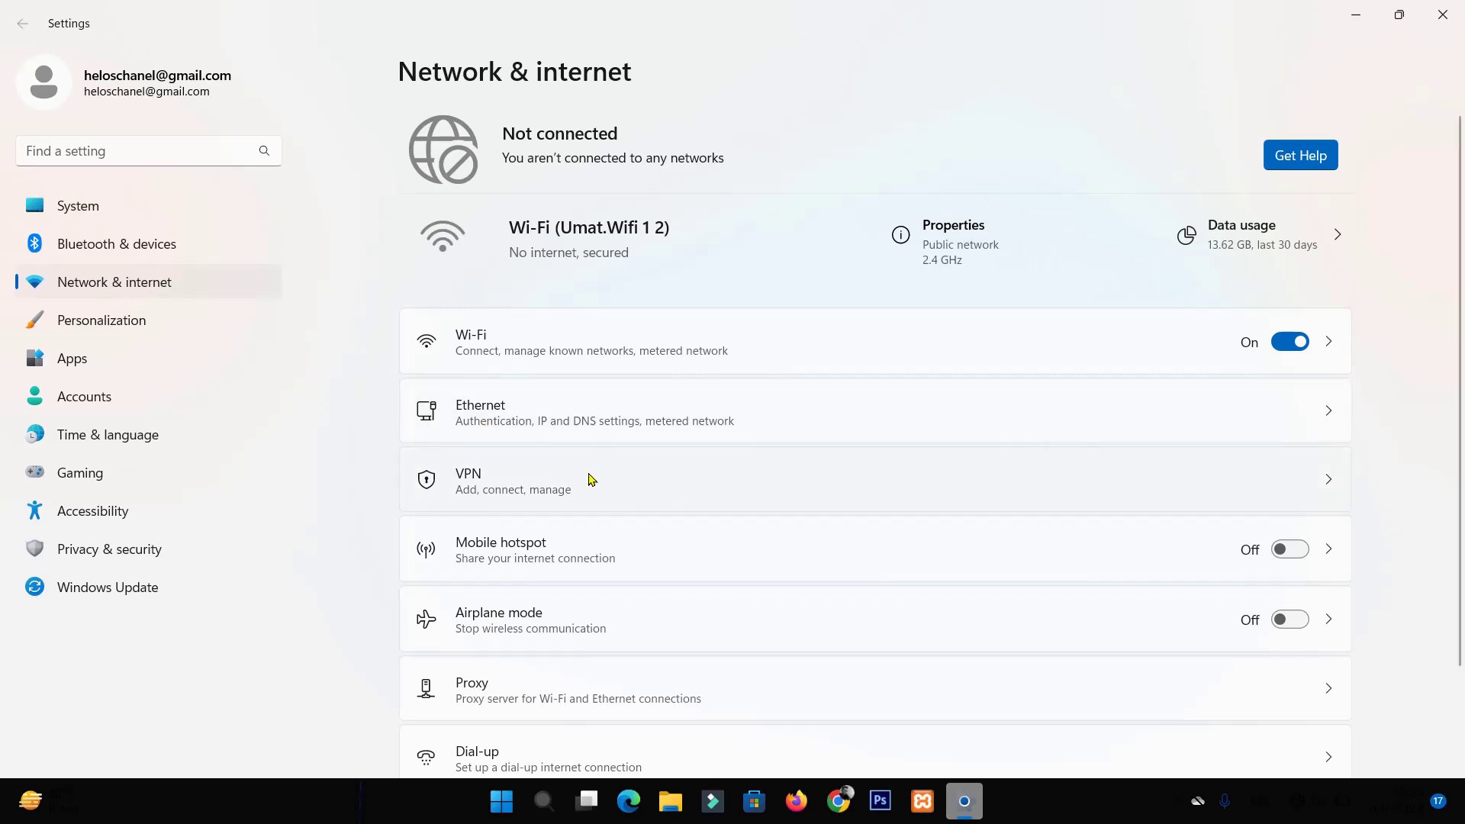
scroll(591, 479, down, 2)
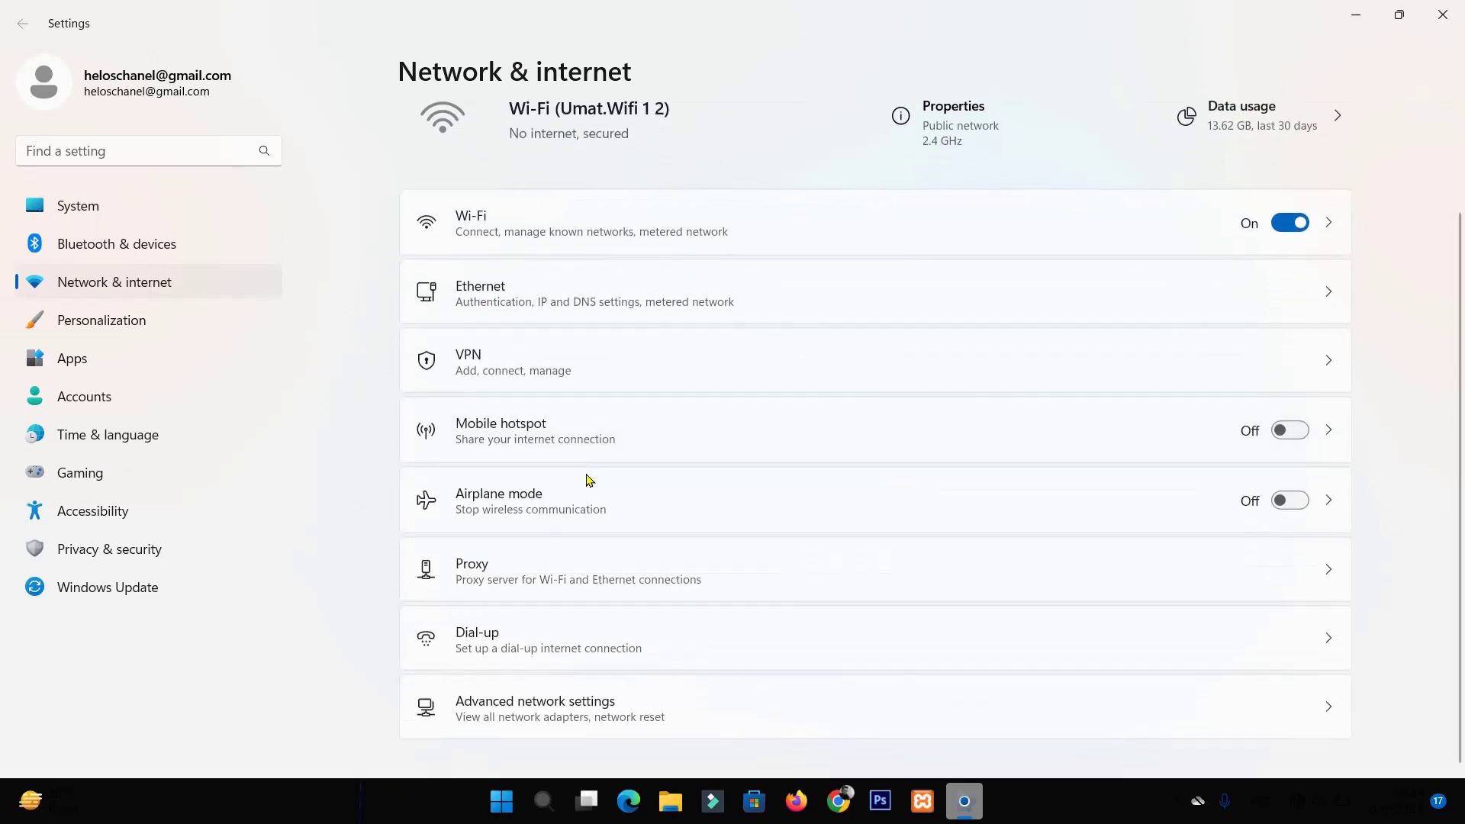
click(568, 715)
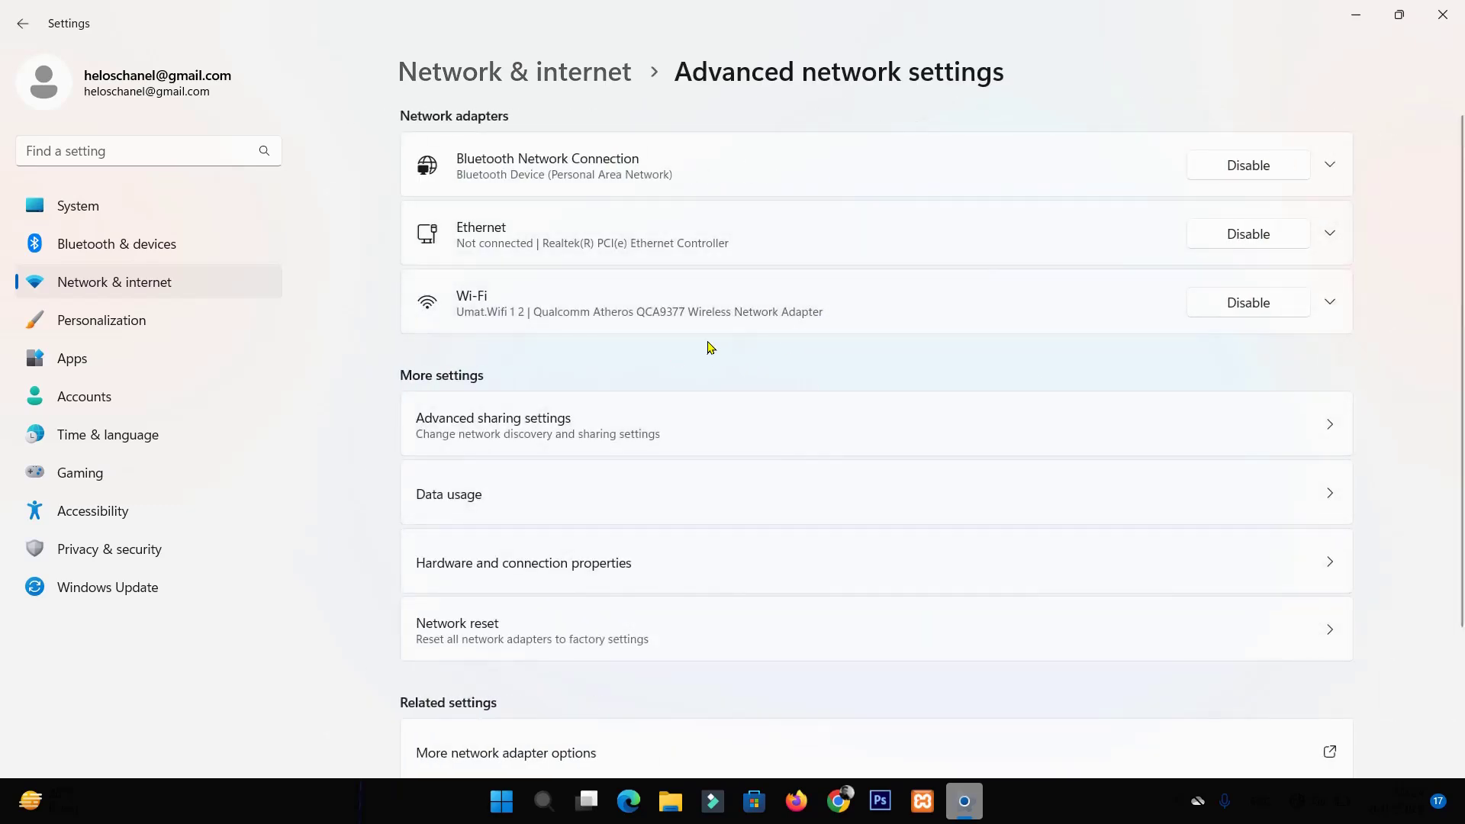
scroll(667, 382, down, 2)
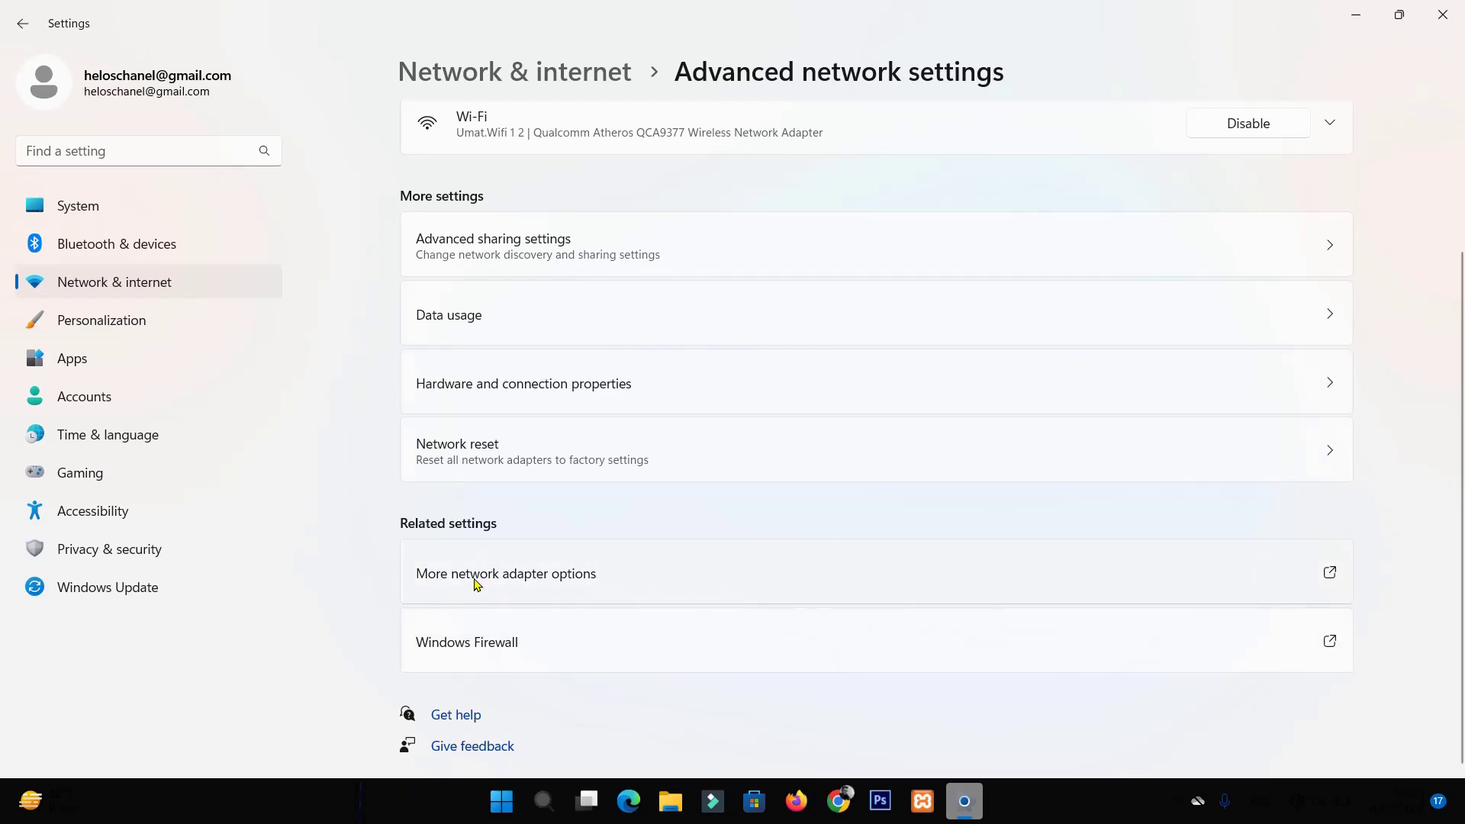
click(532, 580)
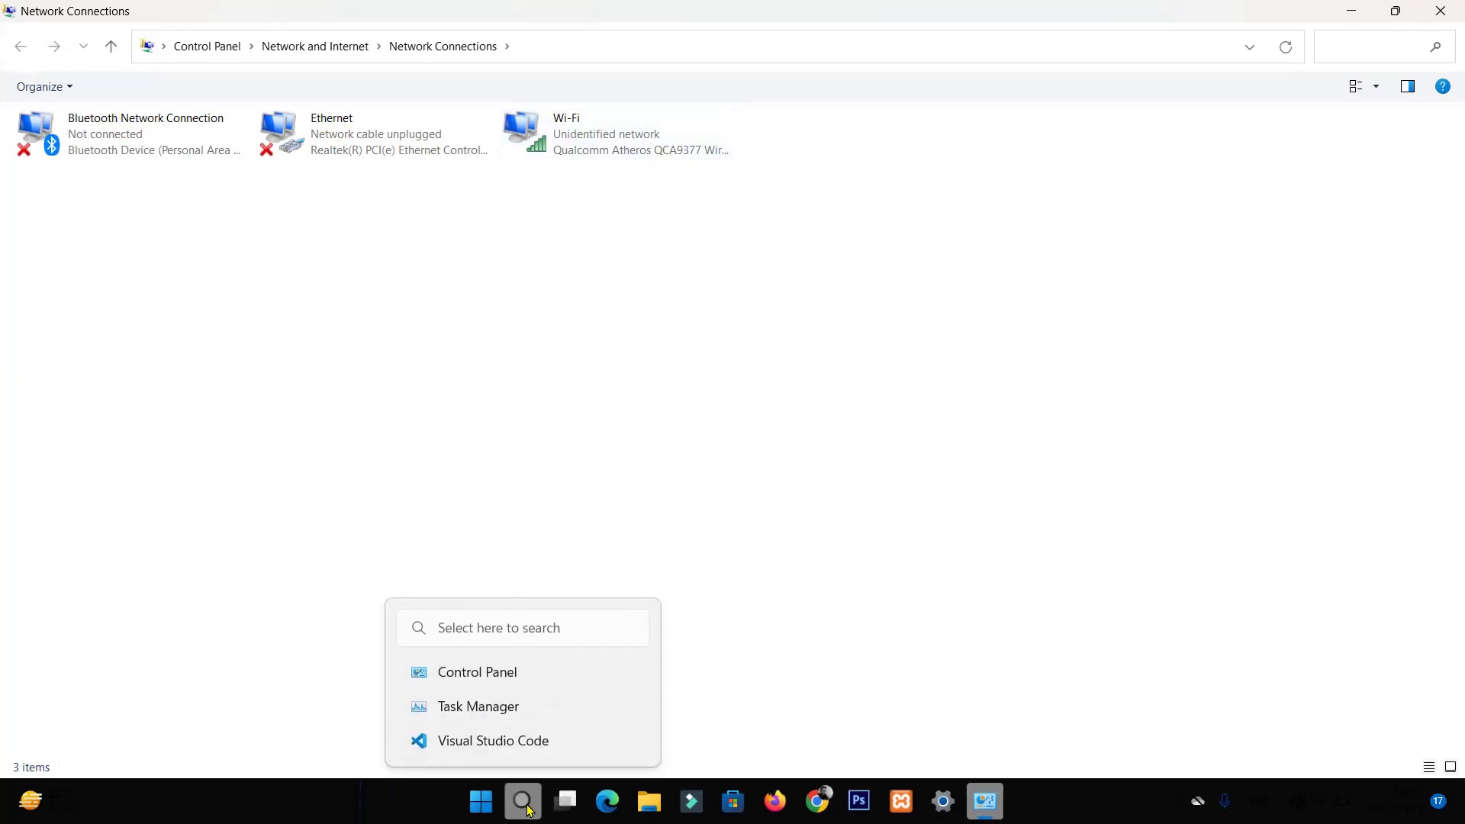
- Open the adapter settings through the Network and Sharing Center in Control Panel
click(524, 802)
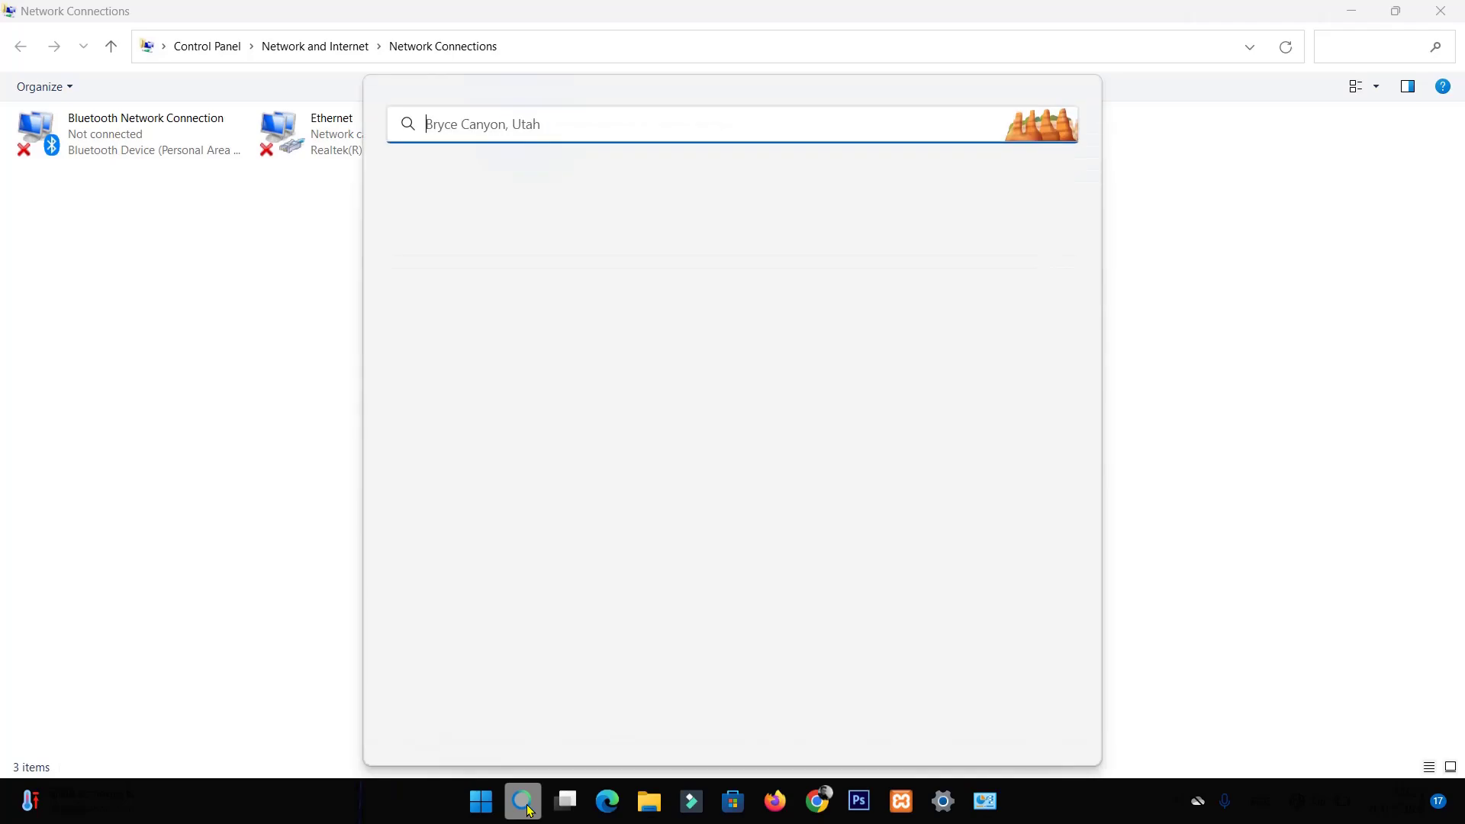
click(416, 215)
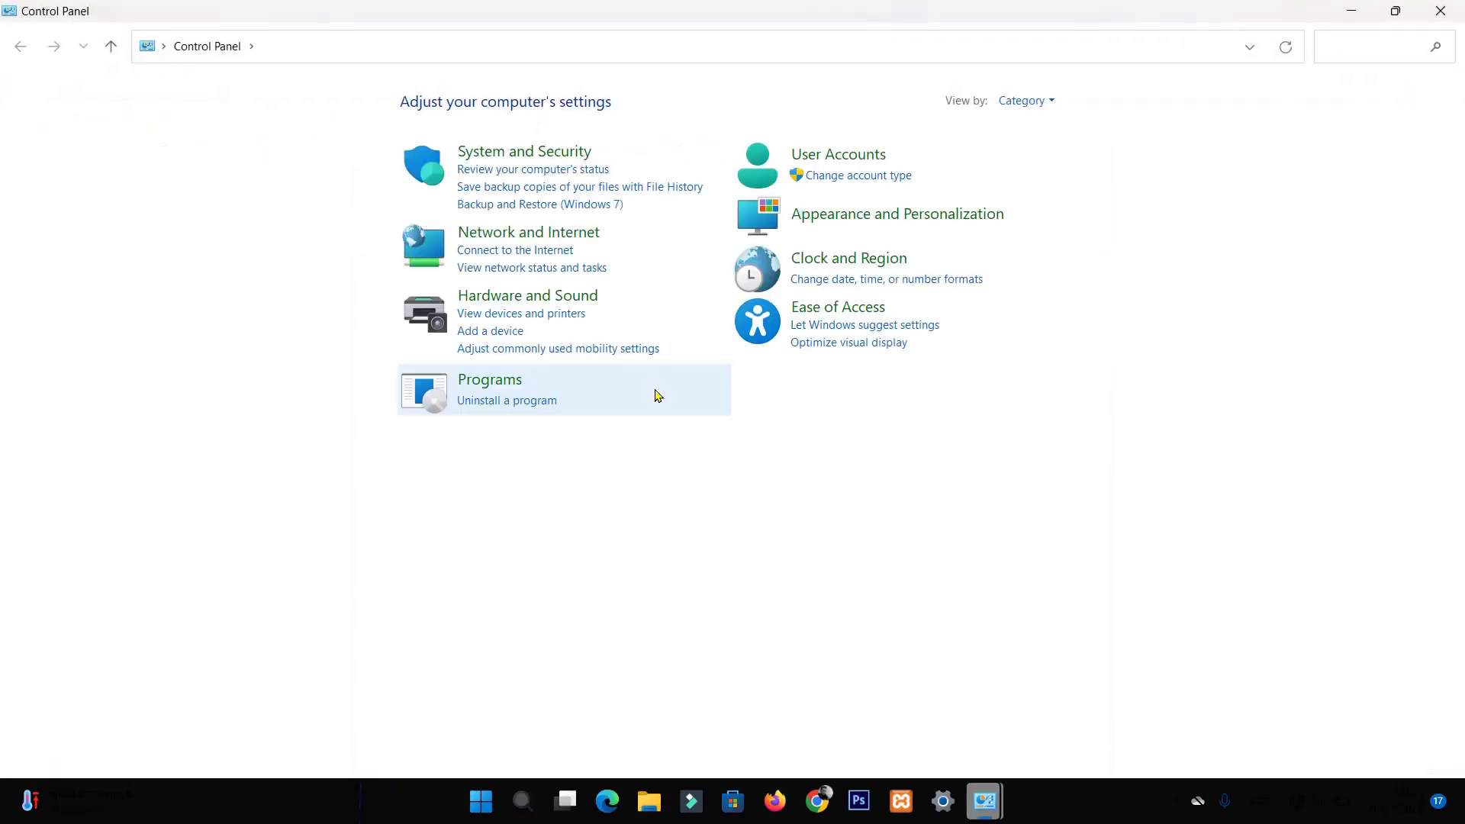
click(527, 235)
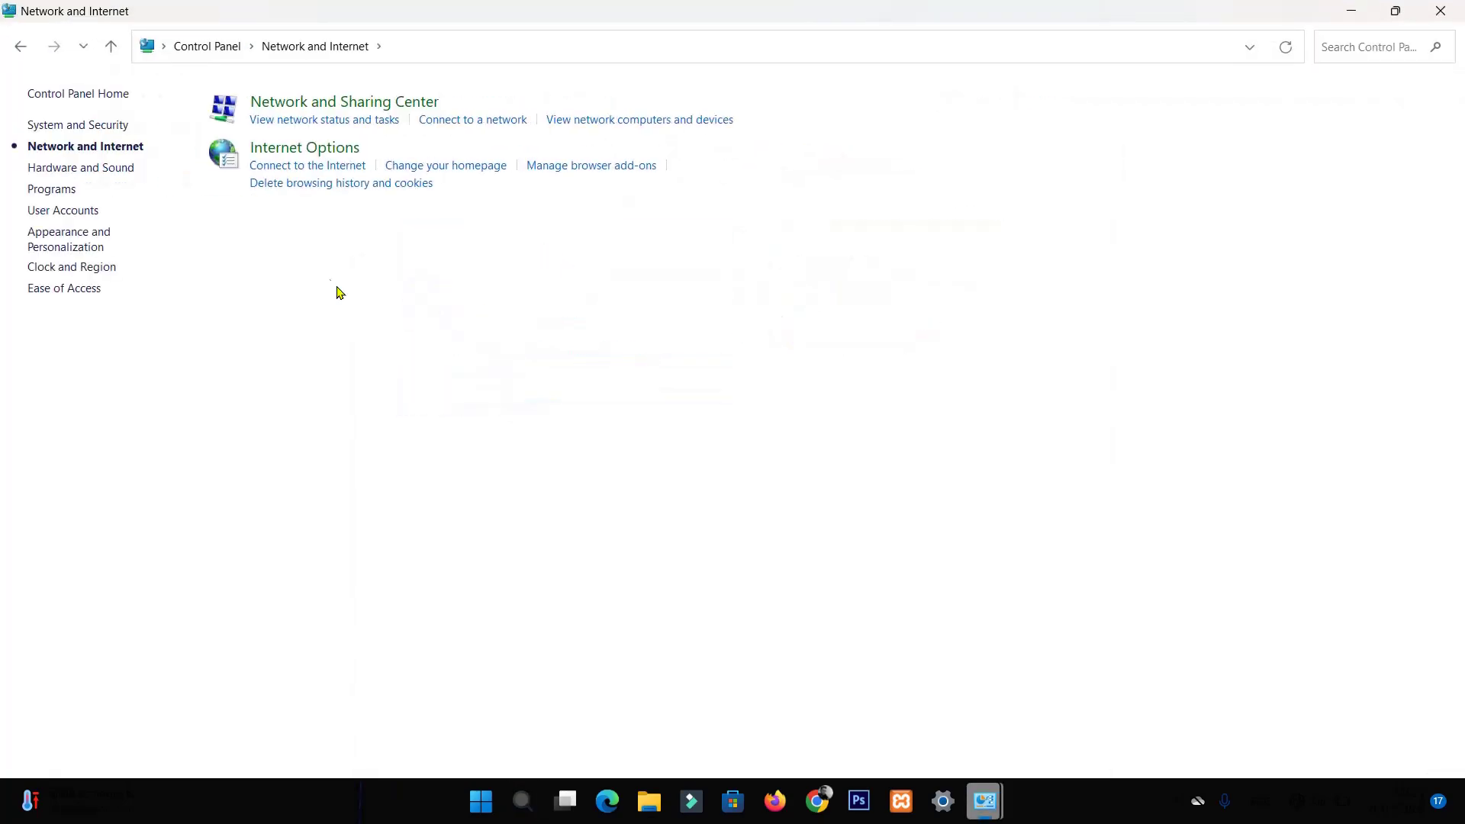
click(359, 113)
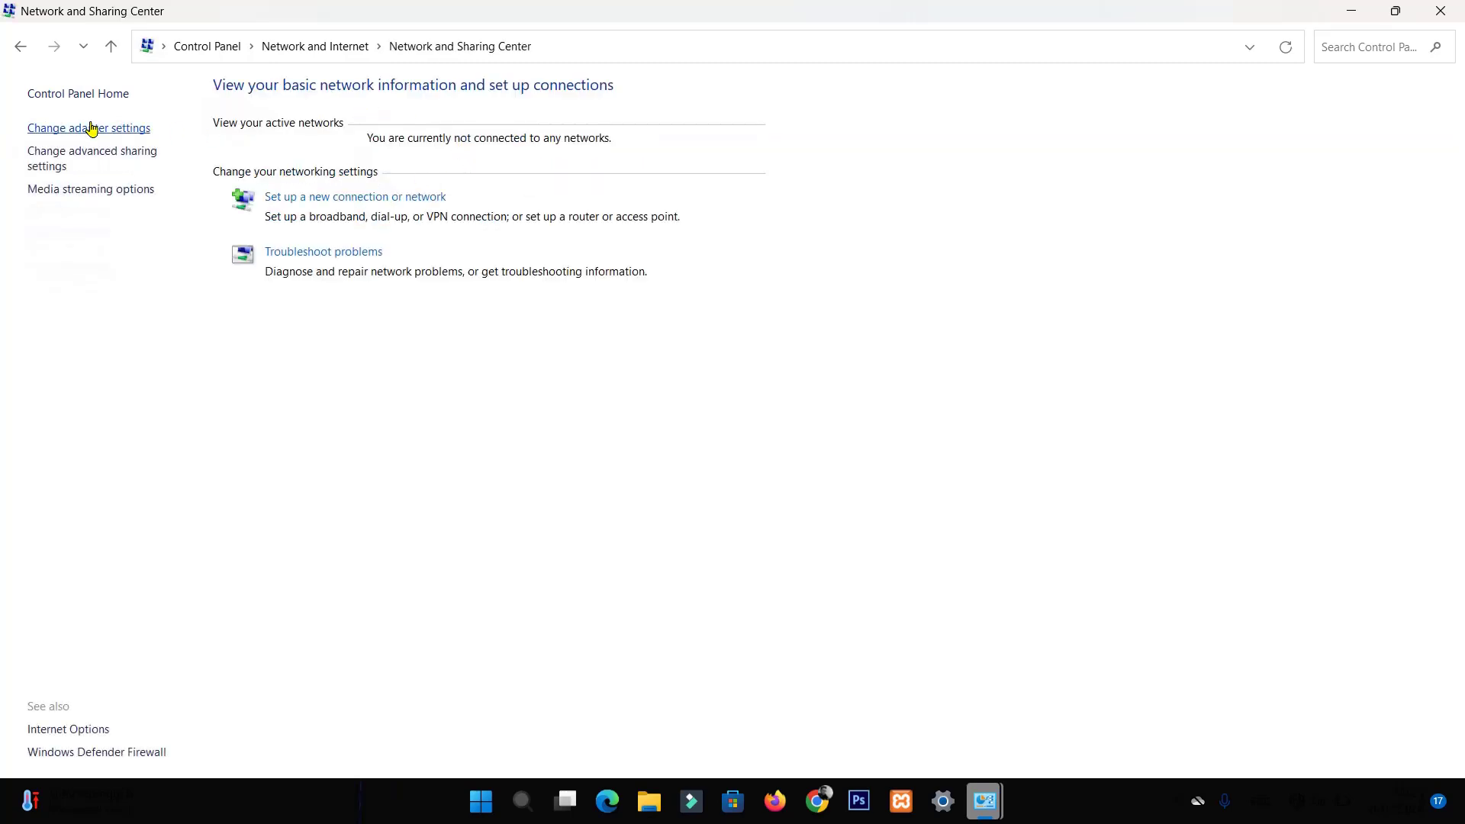
click(101, 129)
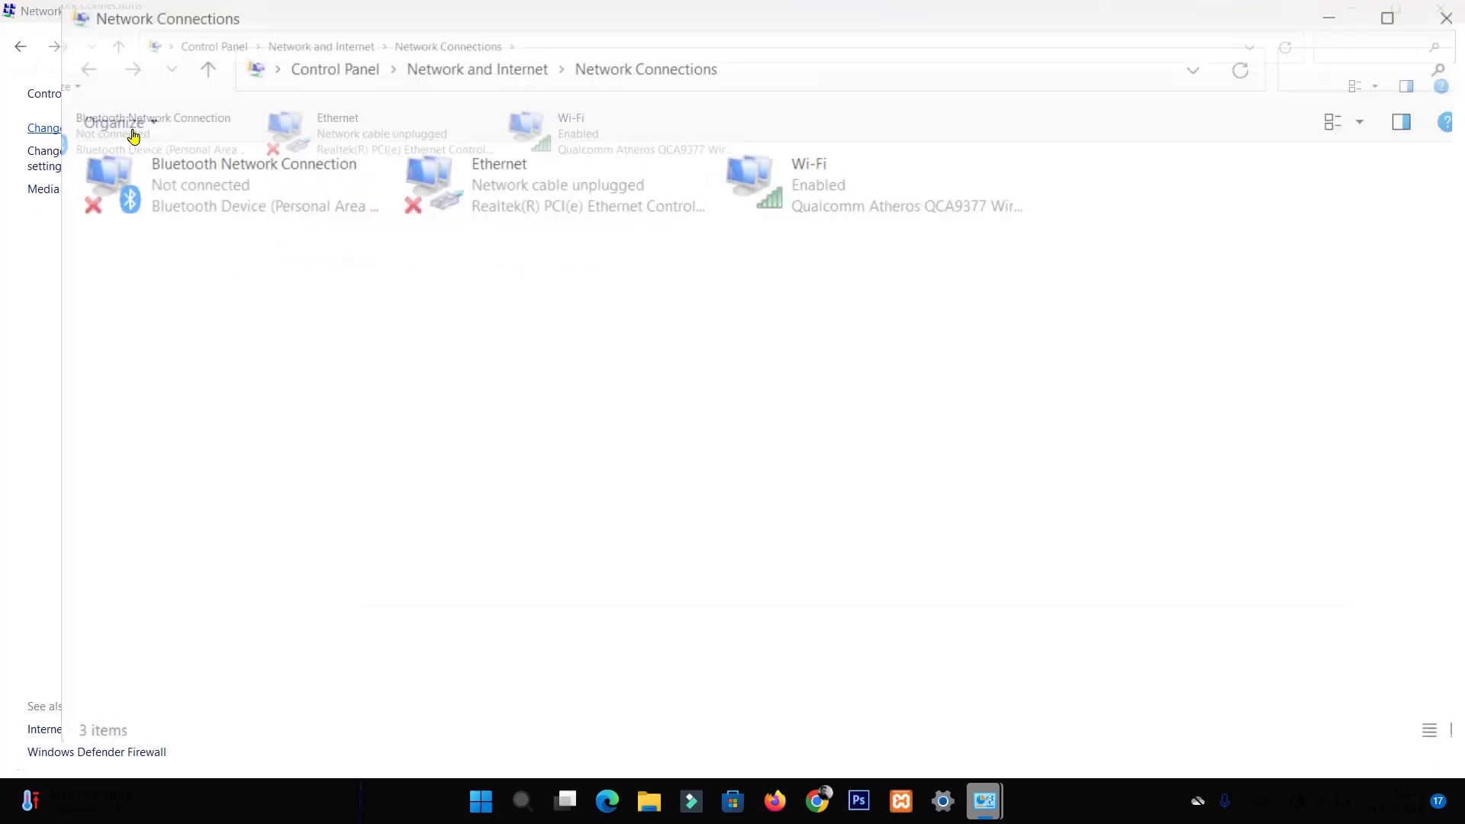
click(1330, 39)
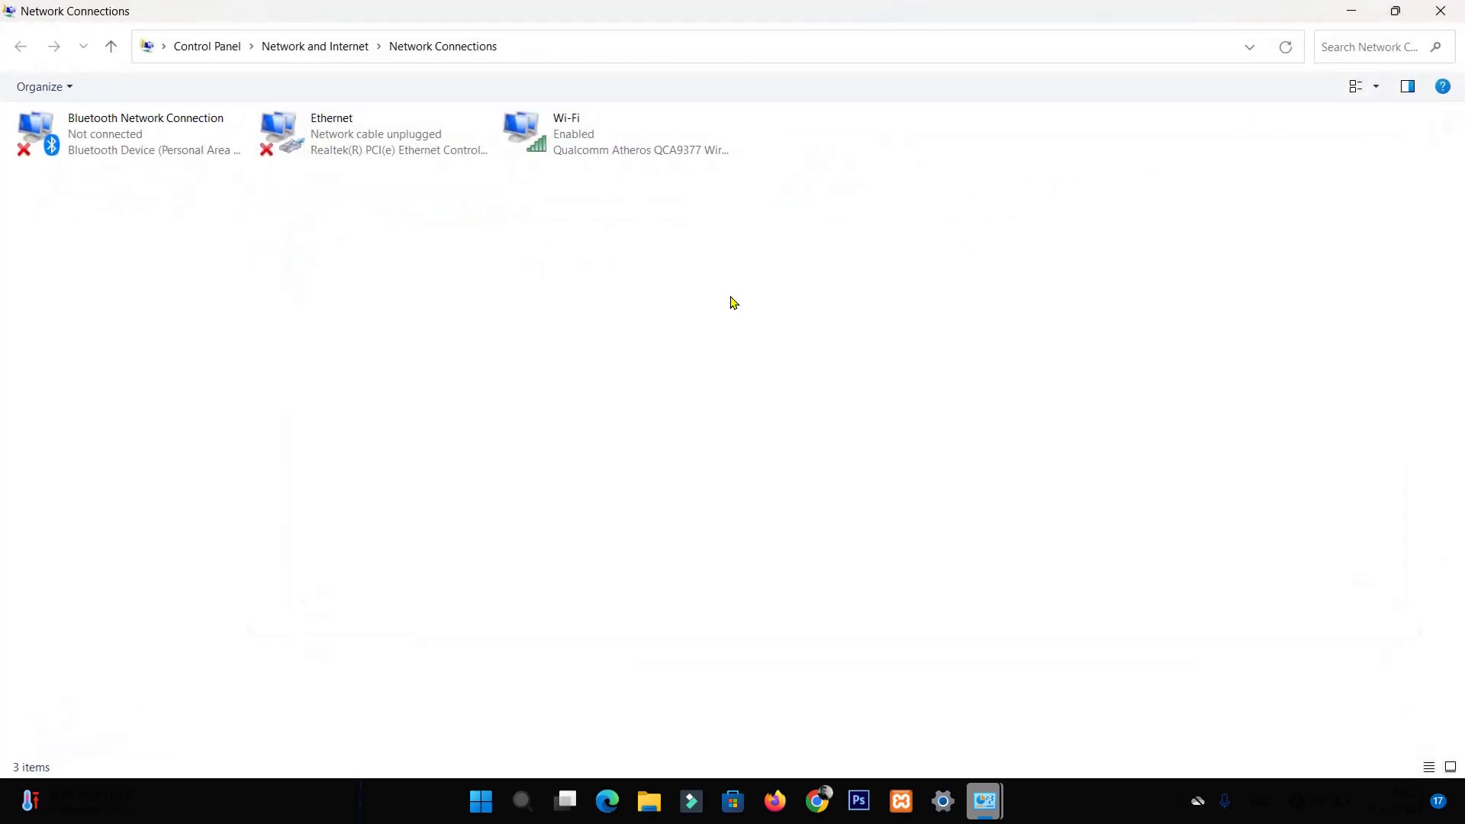
- Open the Internet Protocol Version 4 (TCP/IPv4) properties of the Wi-Fi adapter
right_click(626, 149)
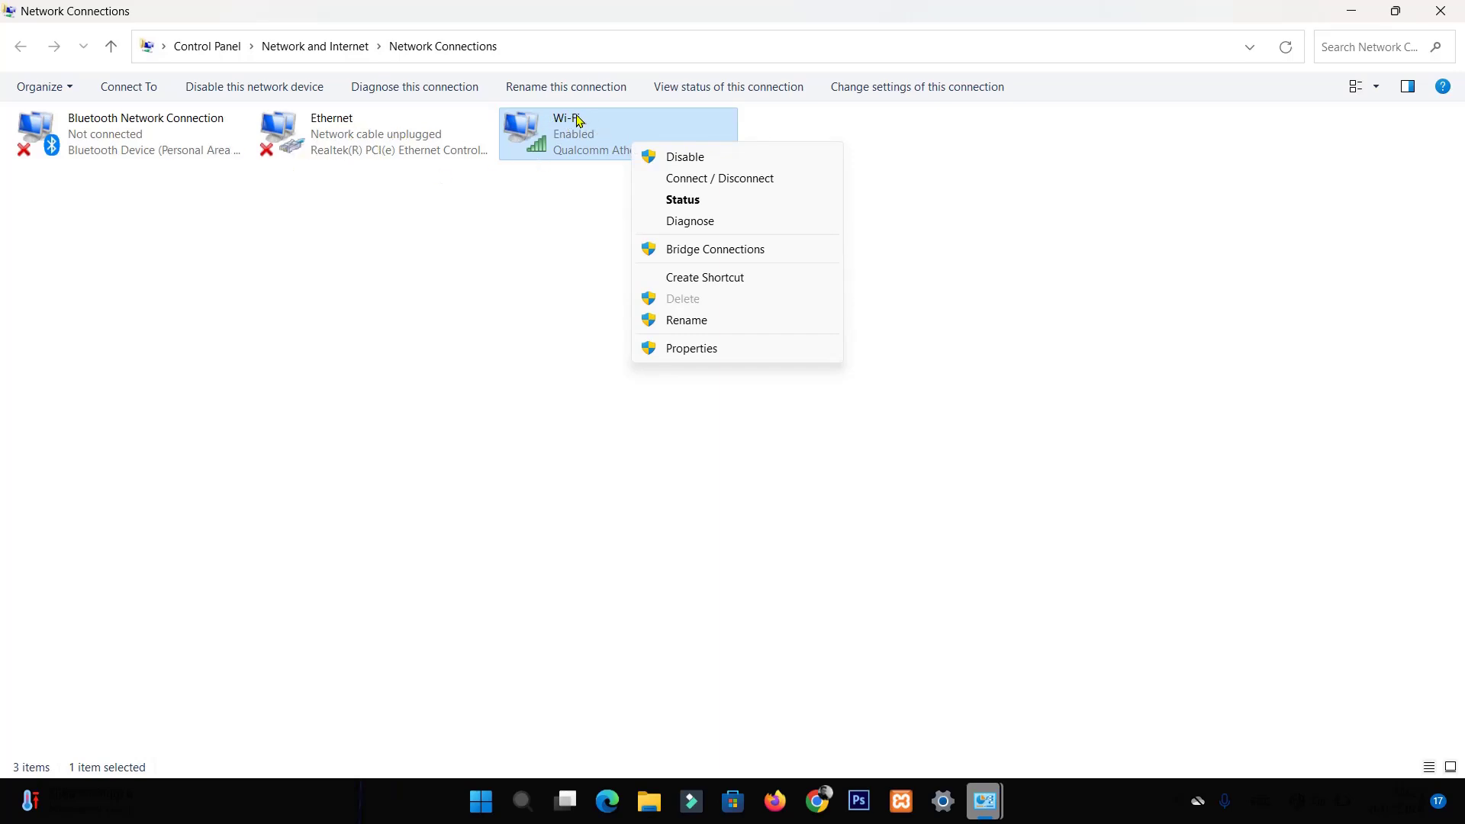
right_click(594, 145)
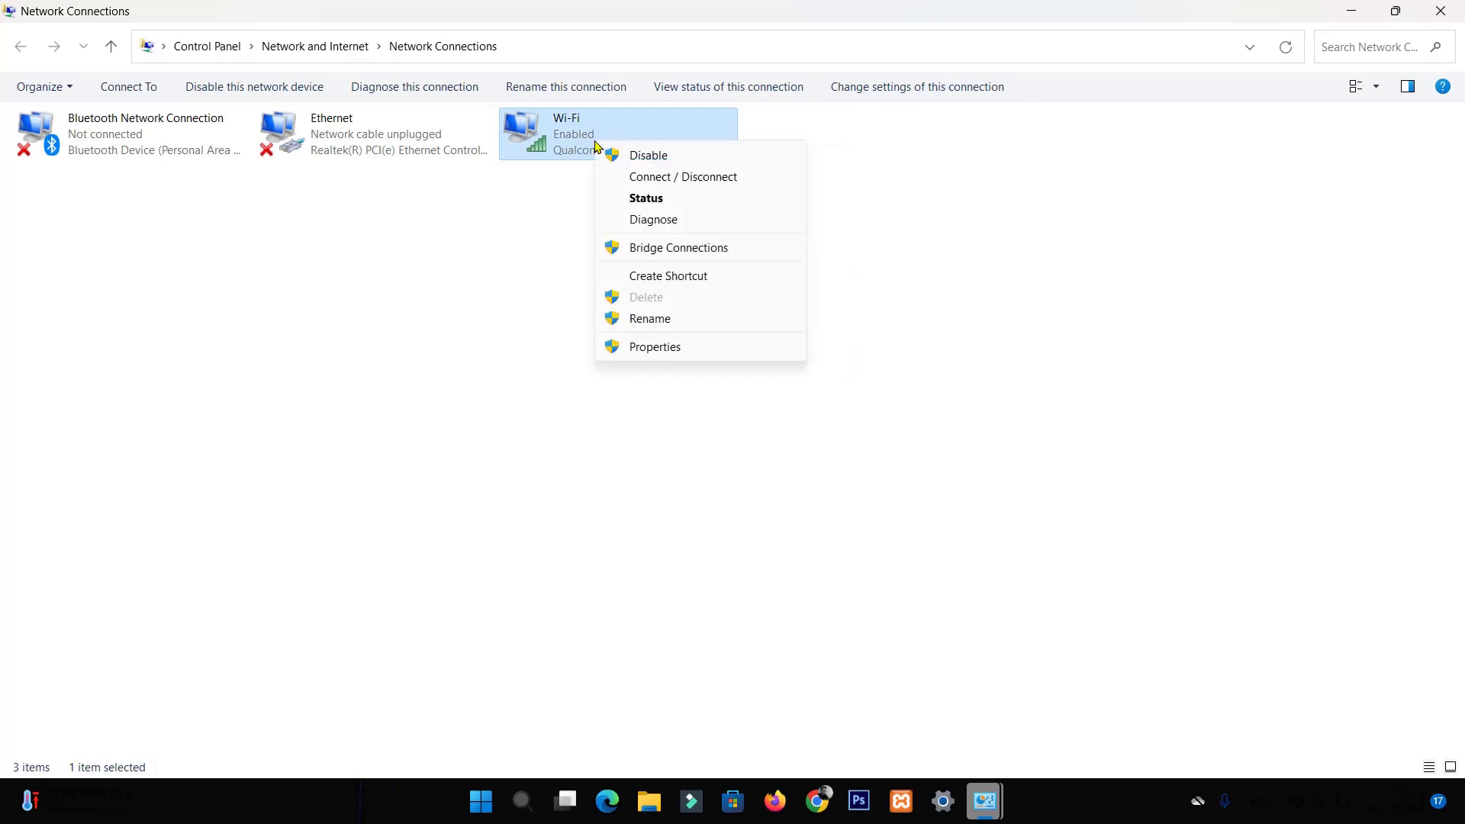
click(681, 346)
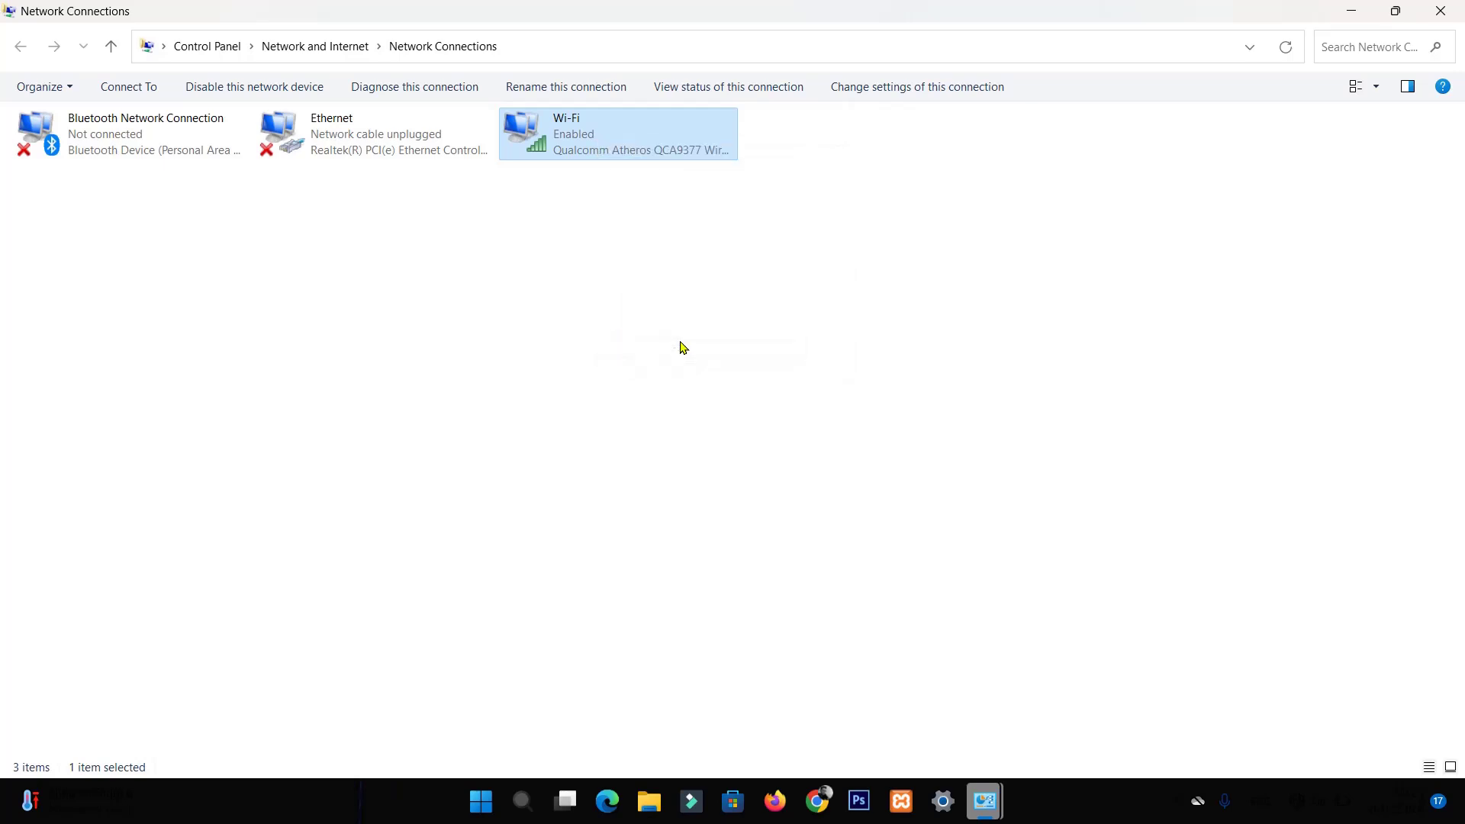
drag(261, 110, 521, 118)
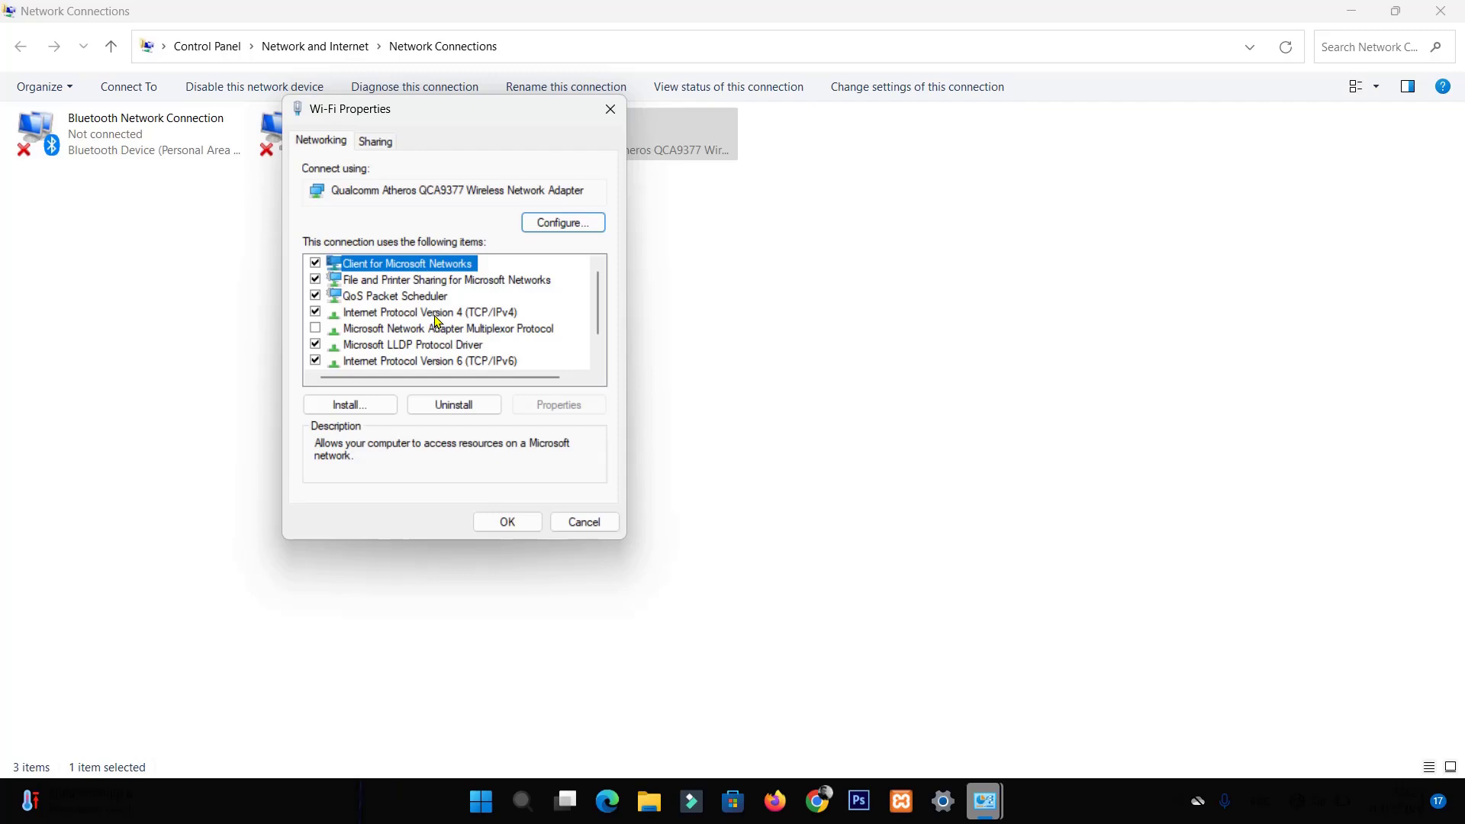
click(468, 314)
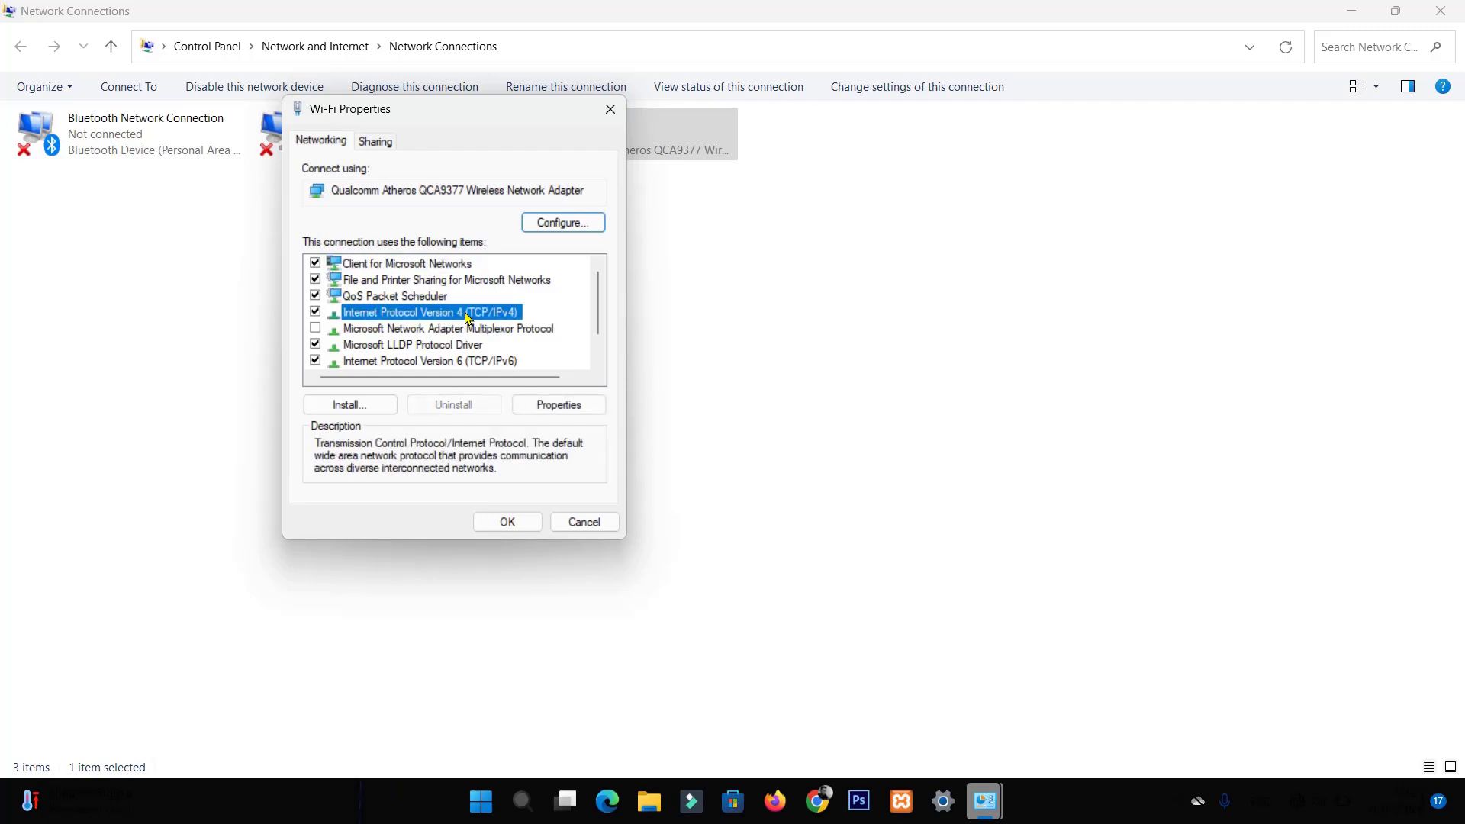
click(562, 406)
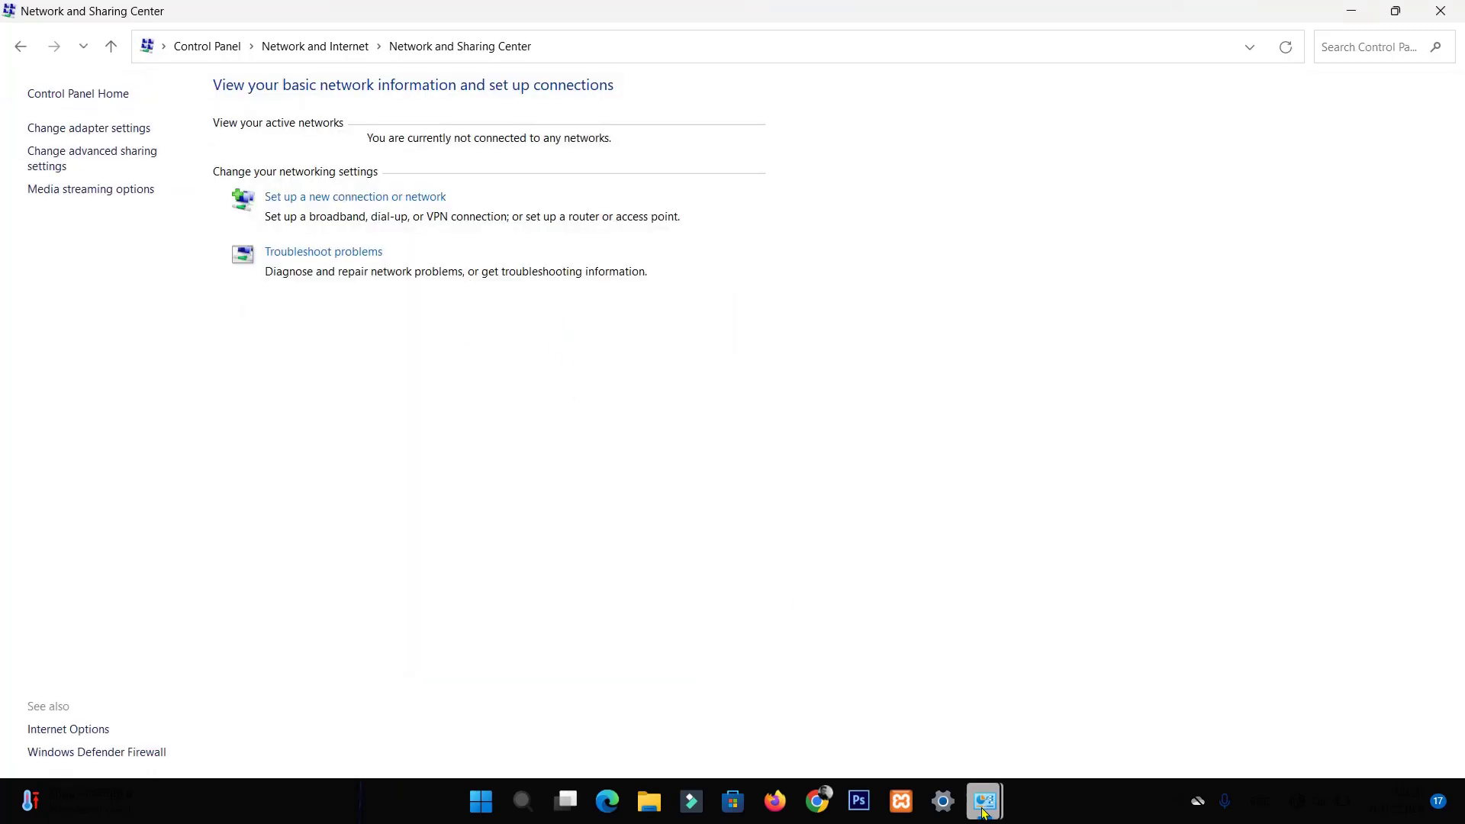
- Return to the open IPv4 properties, set the Wi-Fi adapter to obtain an IP address automatically, and apply the change
mouse_move(984, 801)
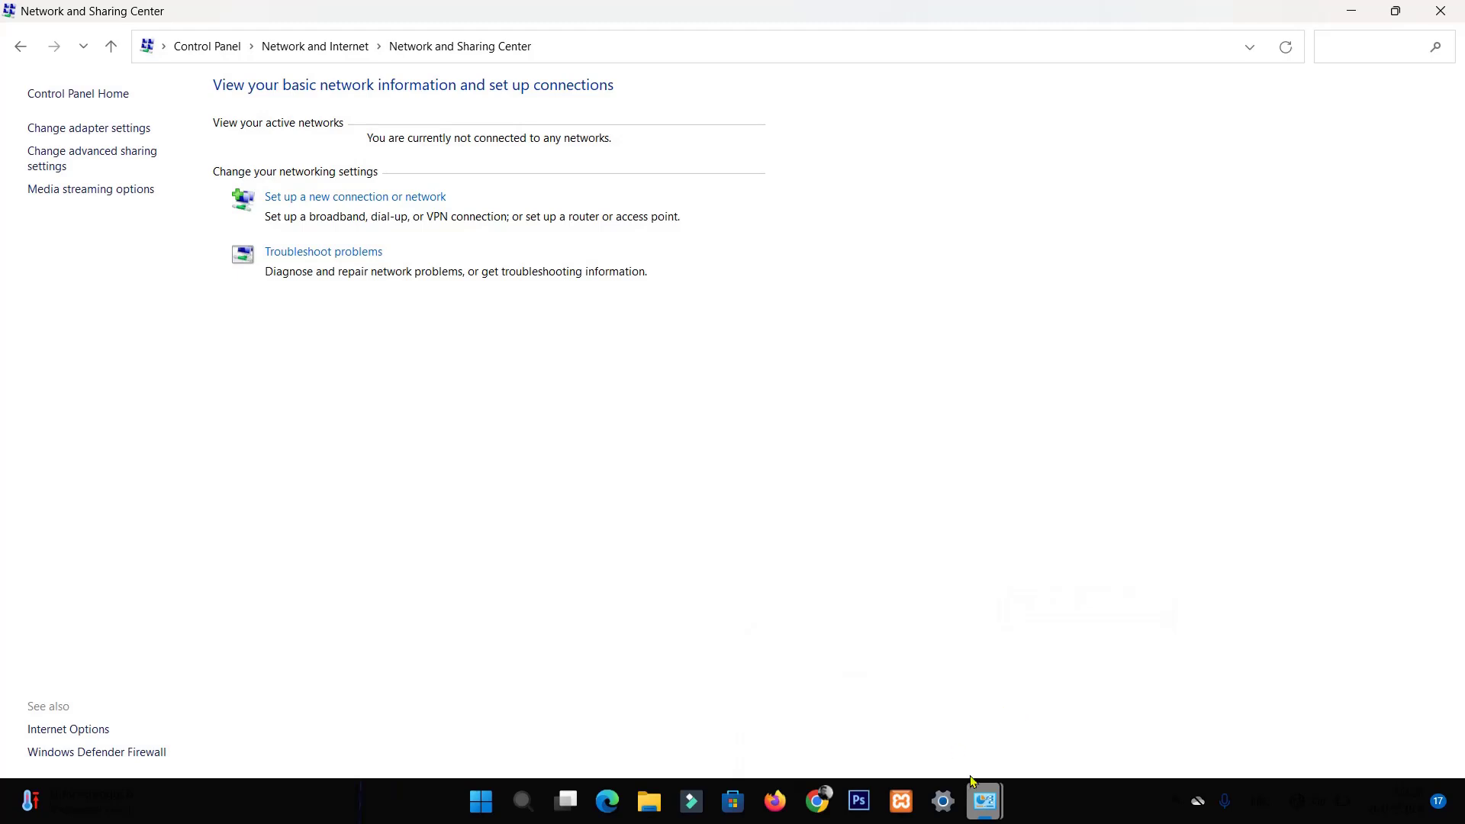
click(877, 709)
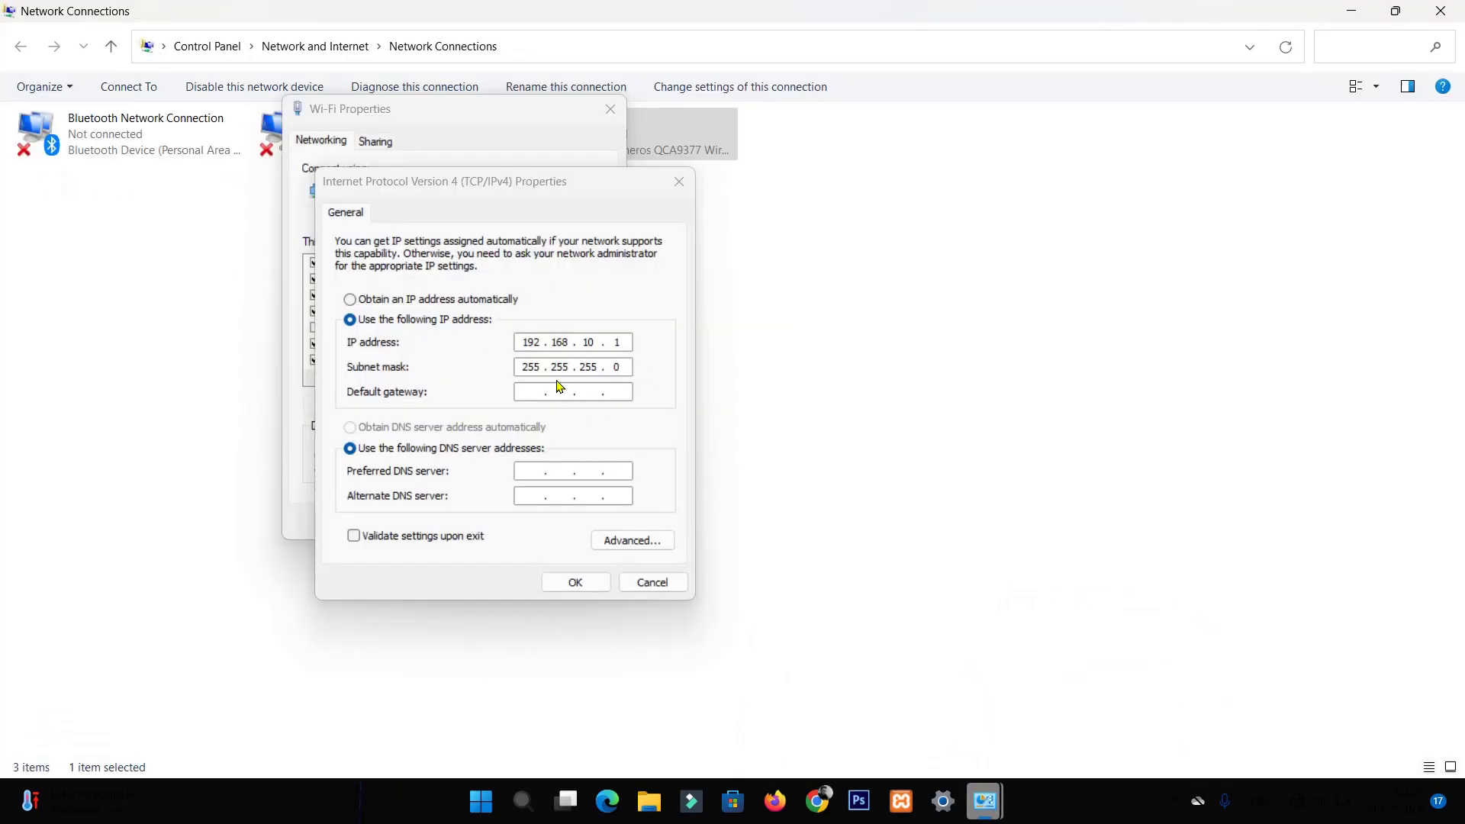
click(352, 299)
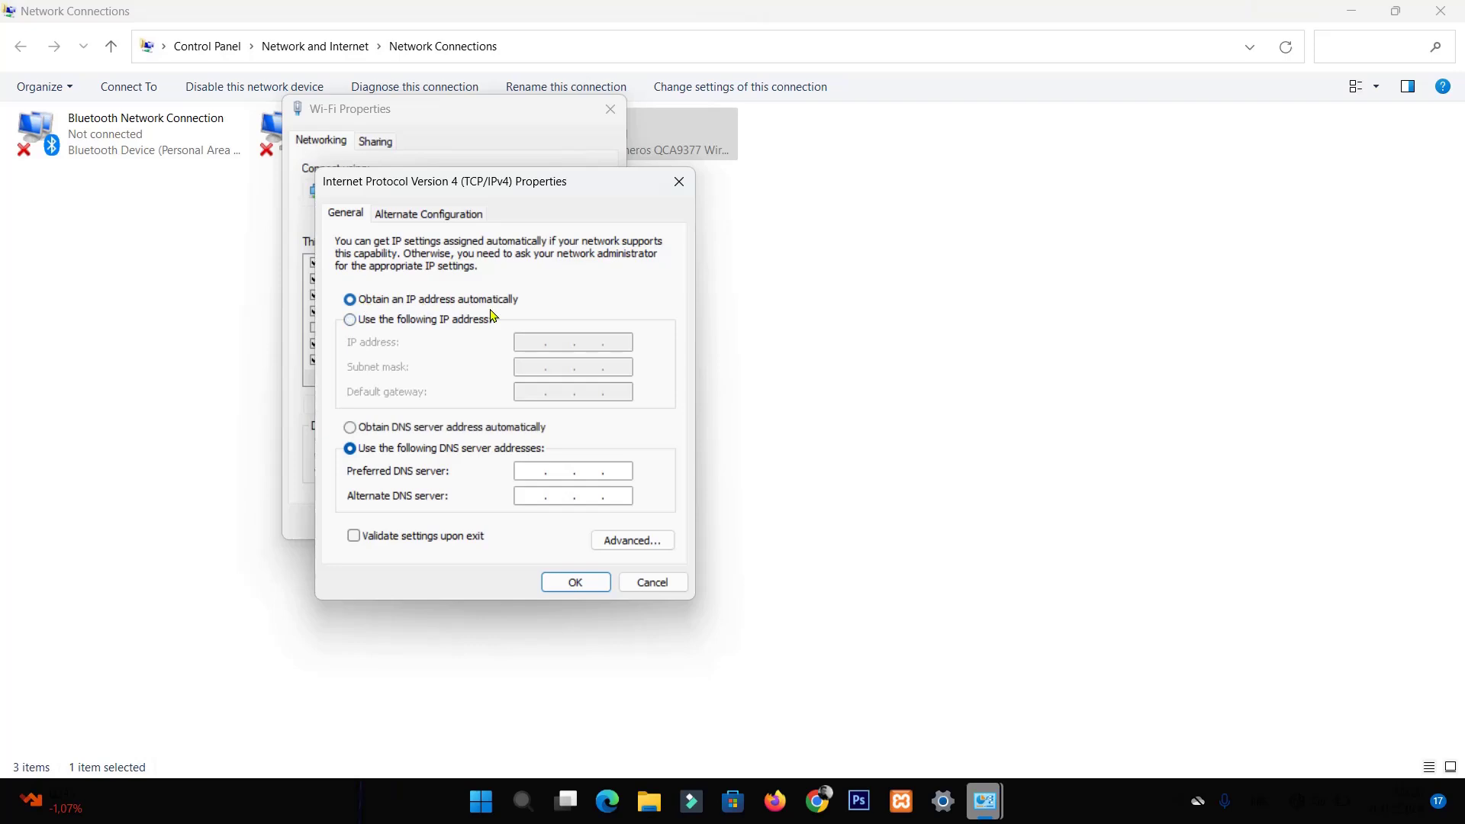
click(593, 584)
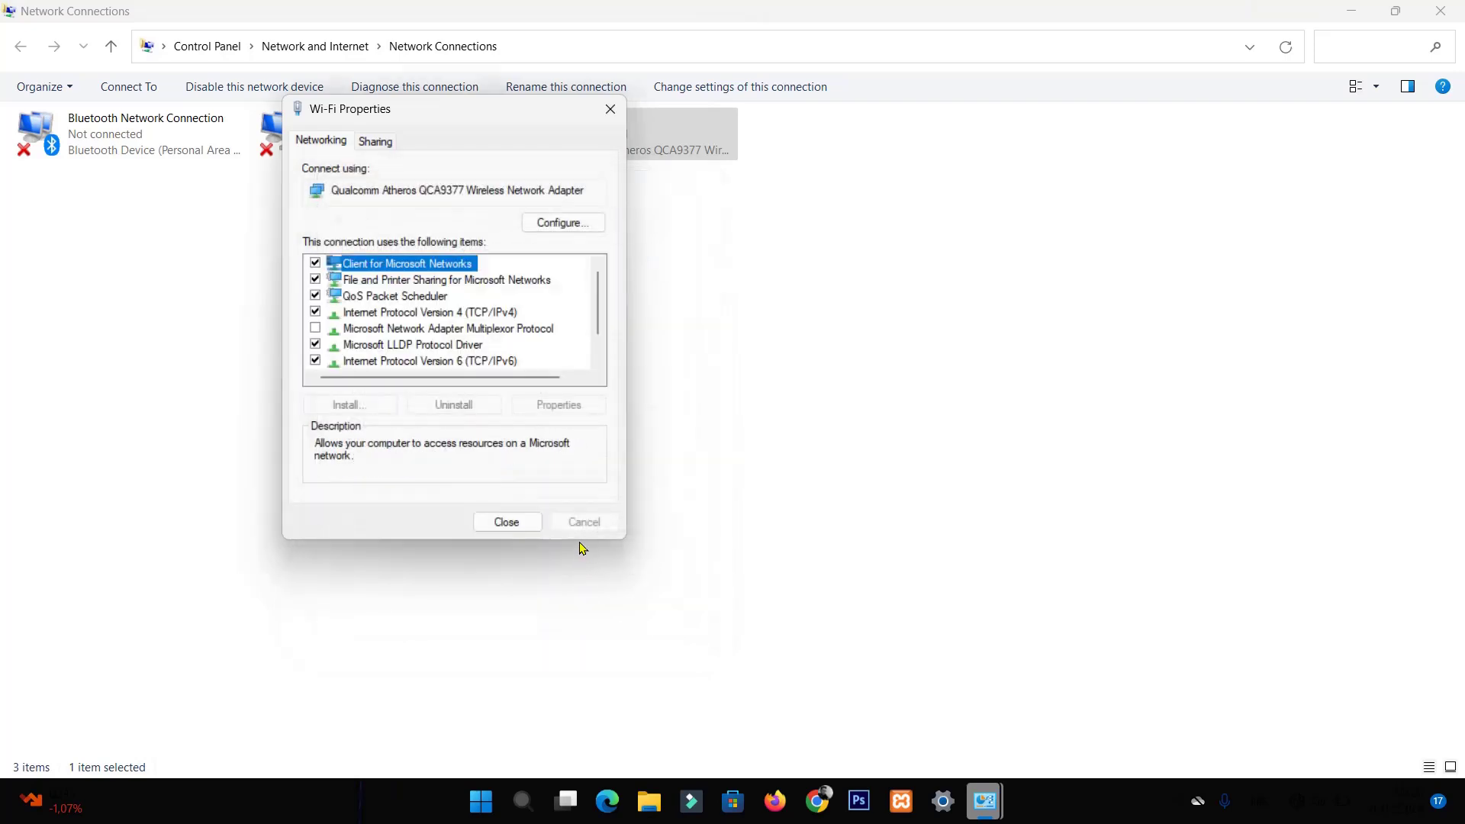
- Close the Wi-Fi adapter's properties and connect to the Umat.Wifi 1 2 network
click(505, 521)
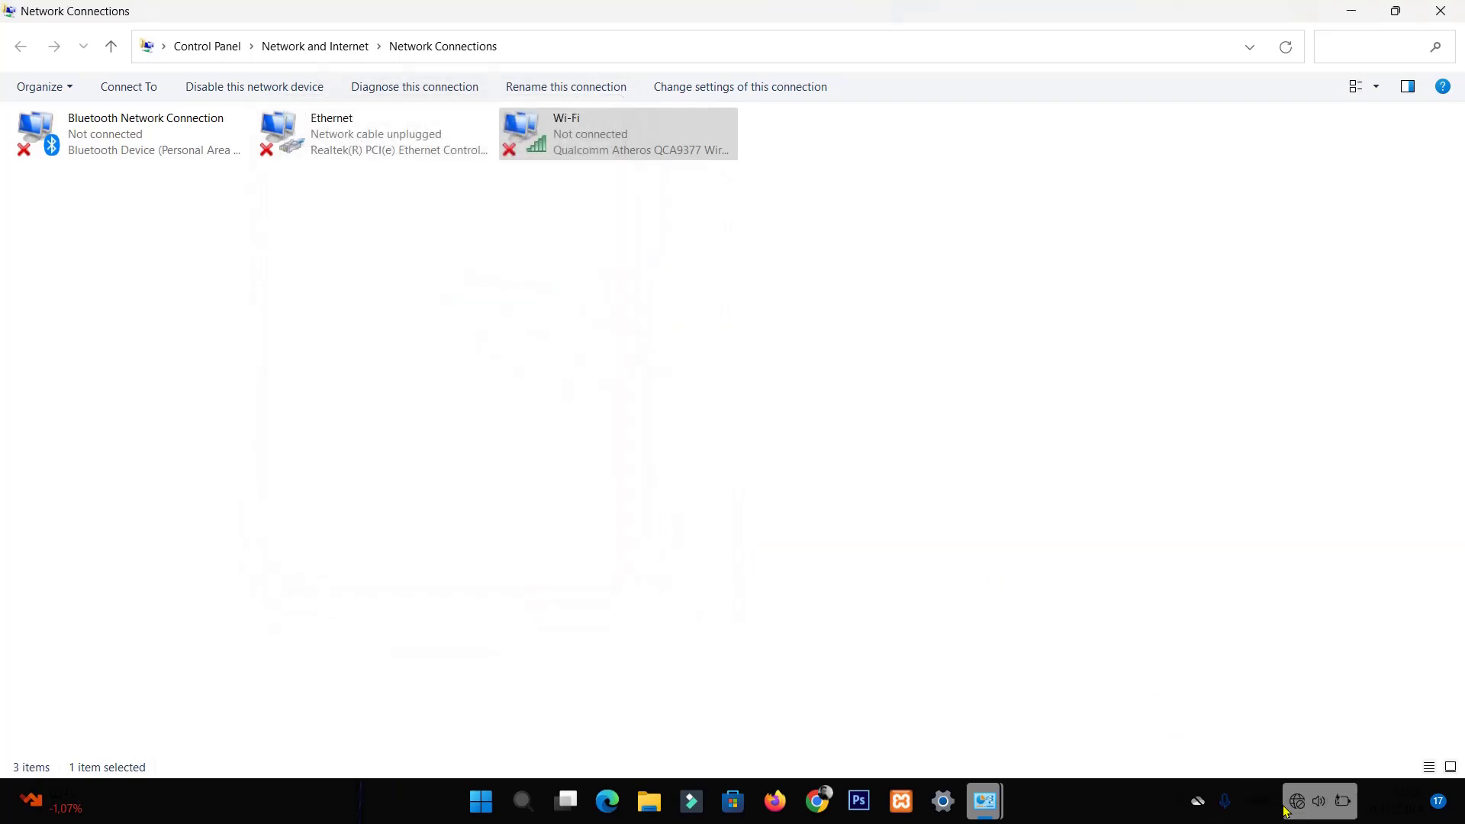
click(1318, 800)
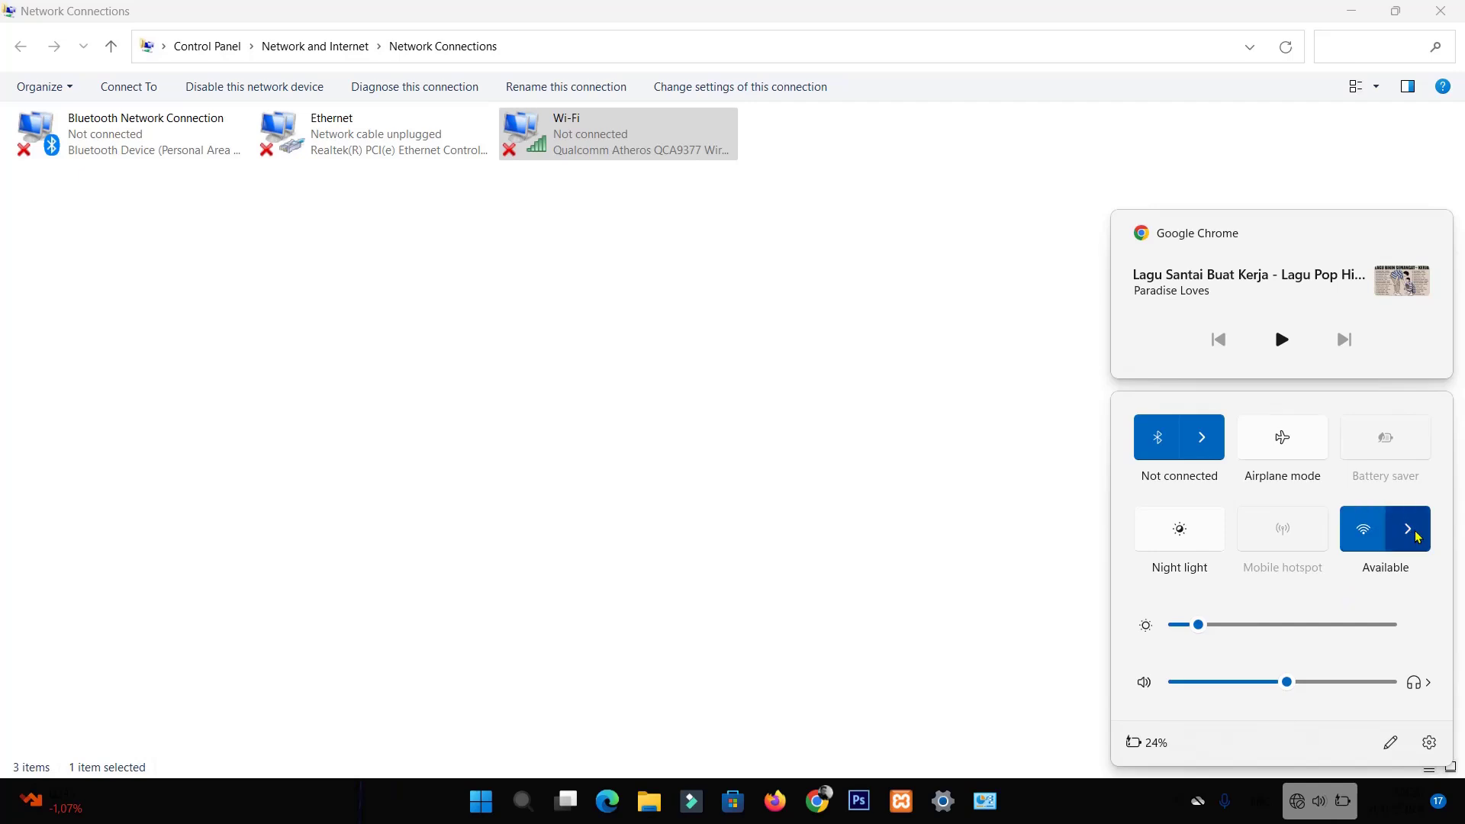
click(1409, 528)
click(1284, 475)
click(1366, 524)
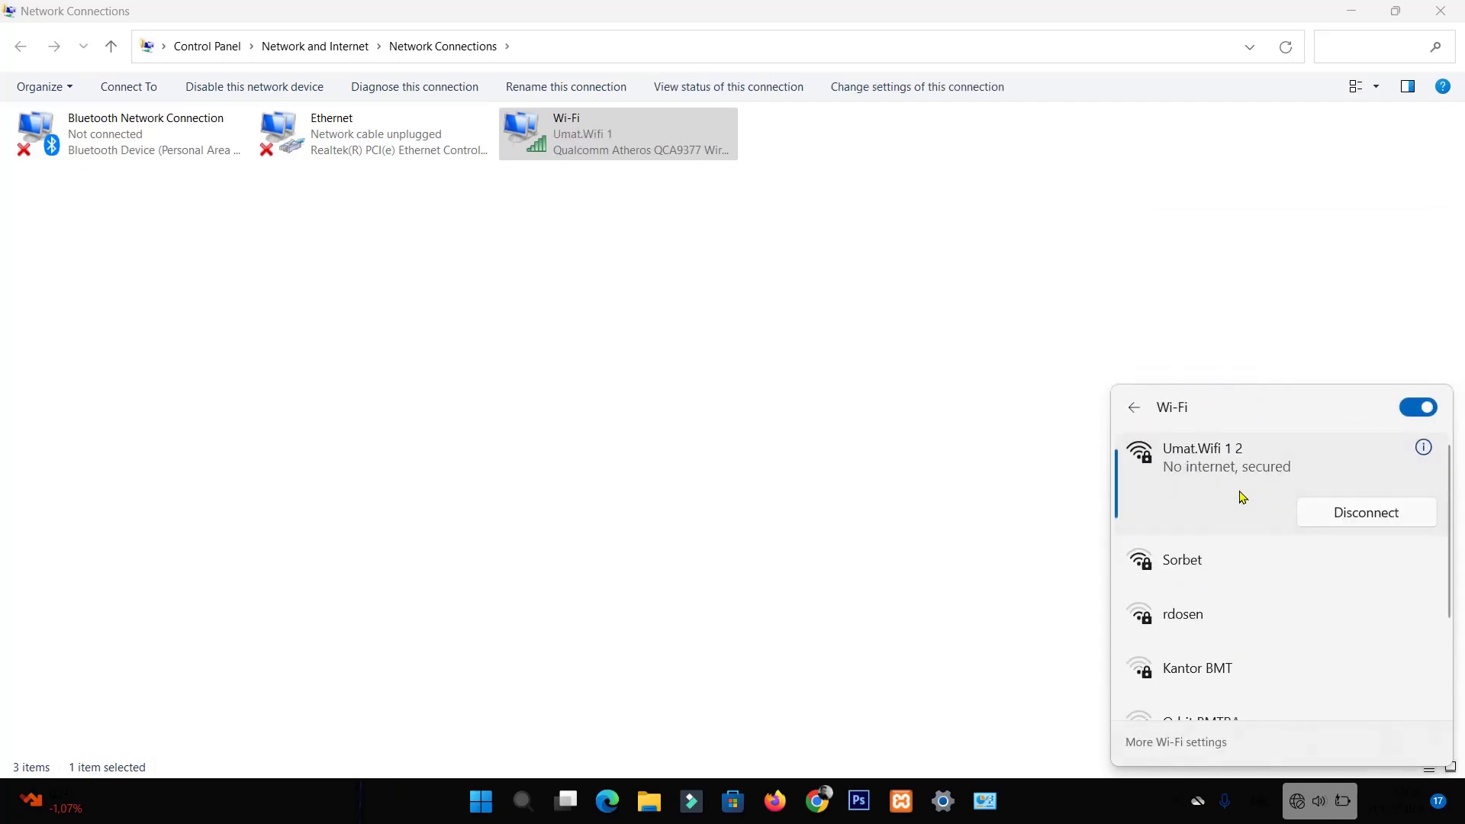
click(1160, 337)
- Switch to Microsoft Edge to test internet access with a Bing search for yt, and check the Wi-Fi network's connection status
click(1297, 801)
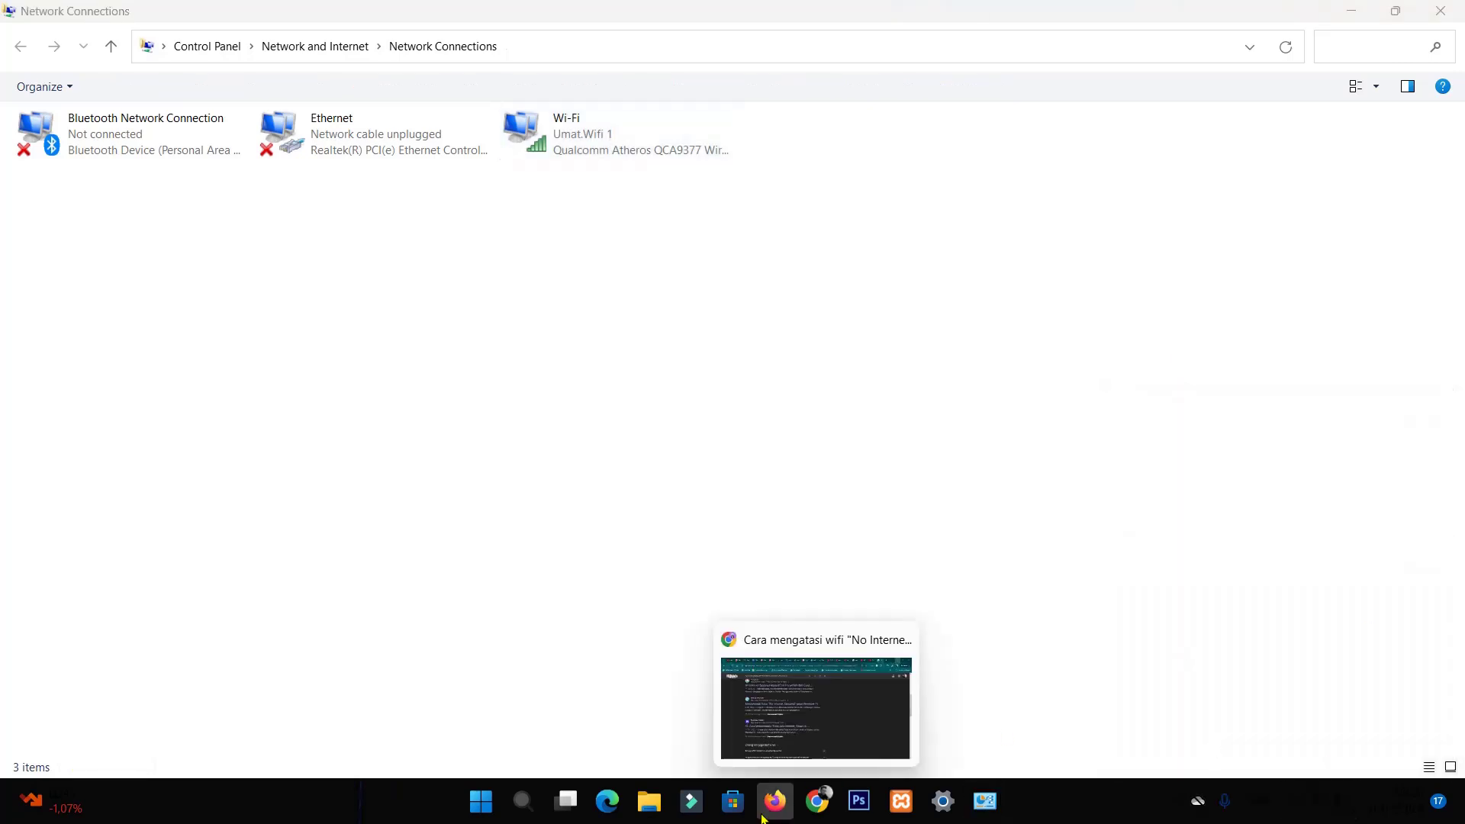
click(618, 813)
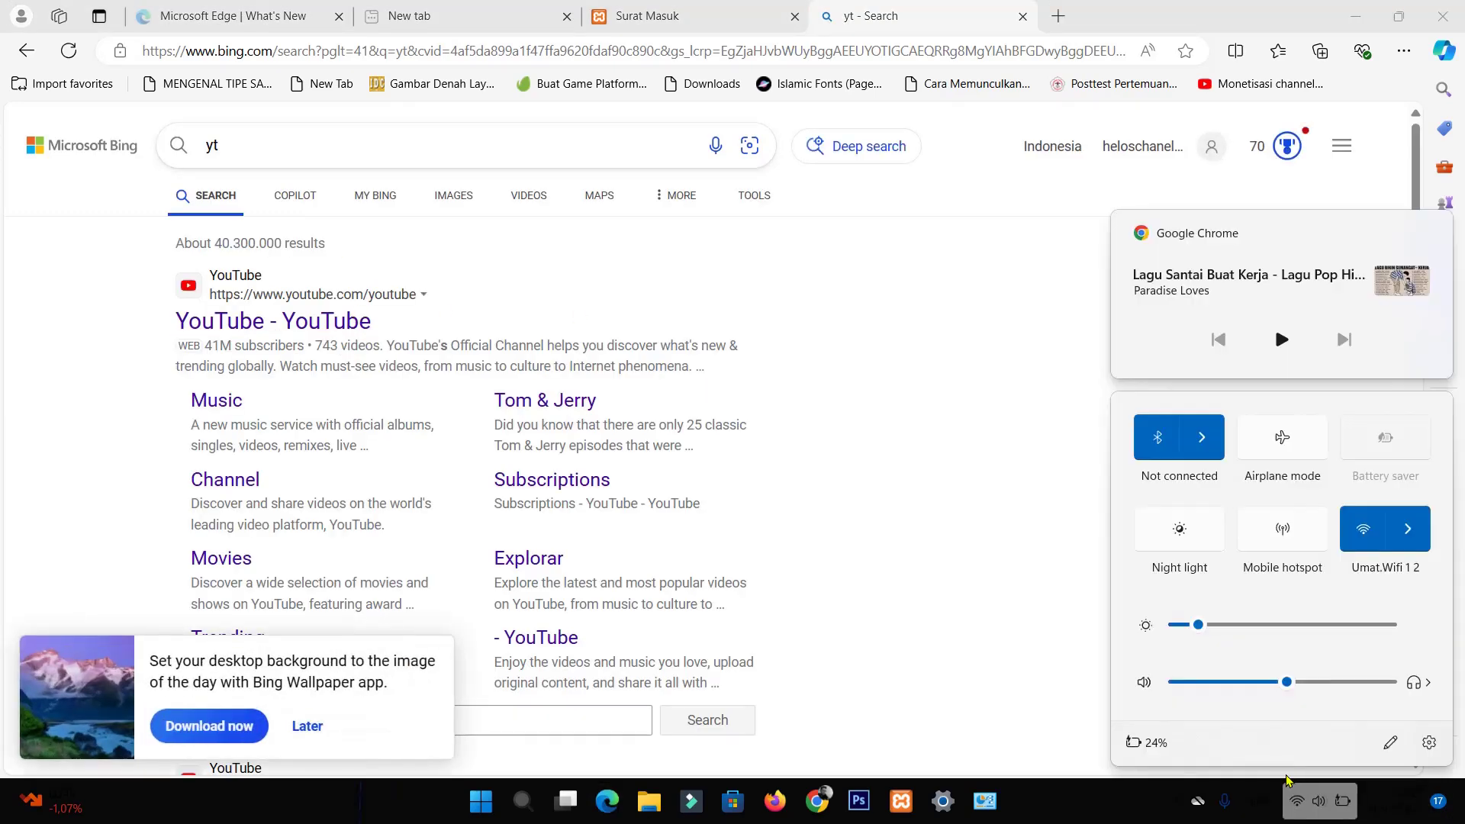
click(1409, 525)
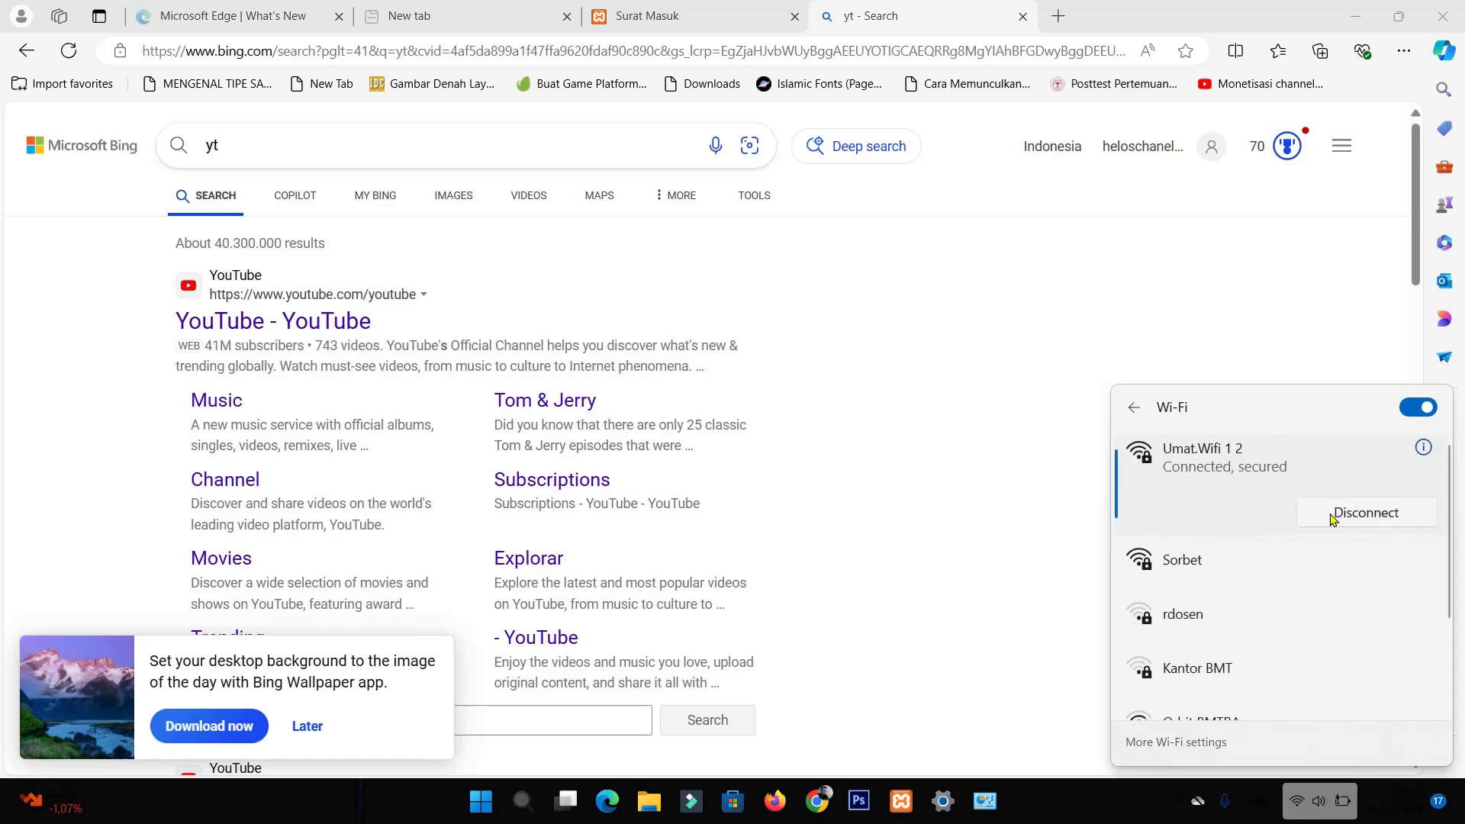
- Return to the Network Connections window and disable the Wi-Fi adapter
click(941, 801)
mouse_move(1027, 796)
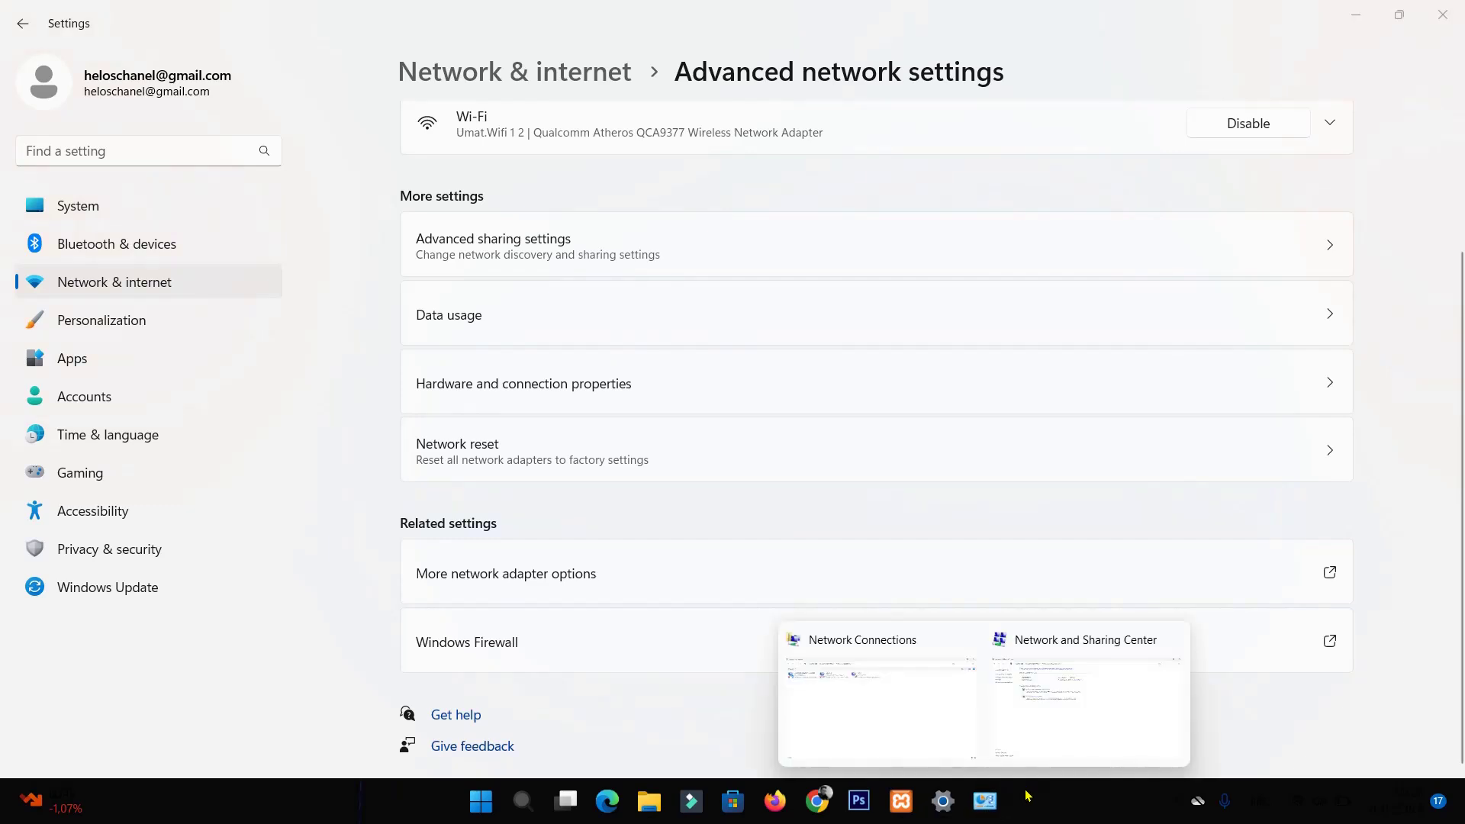
click(1076, 738)
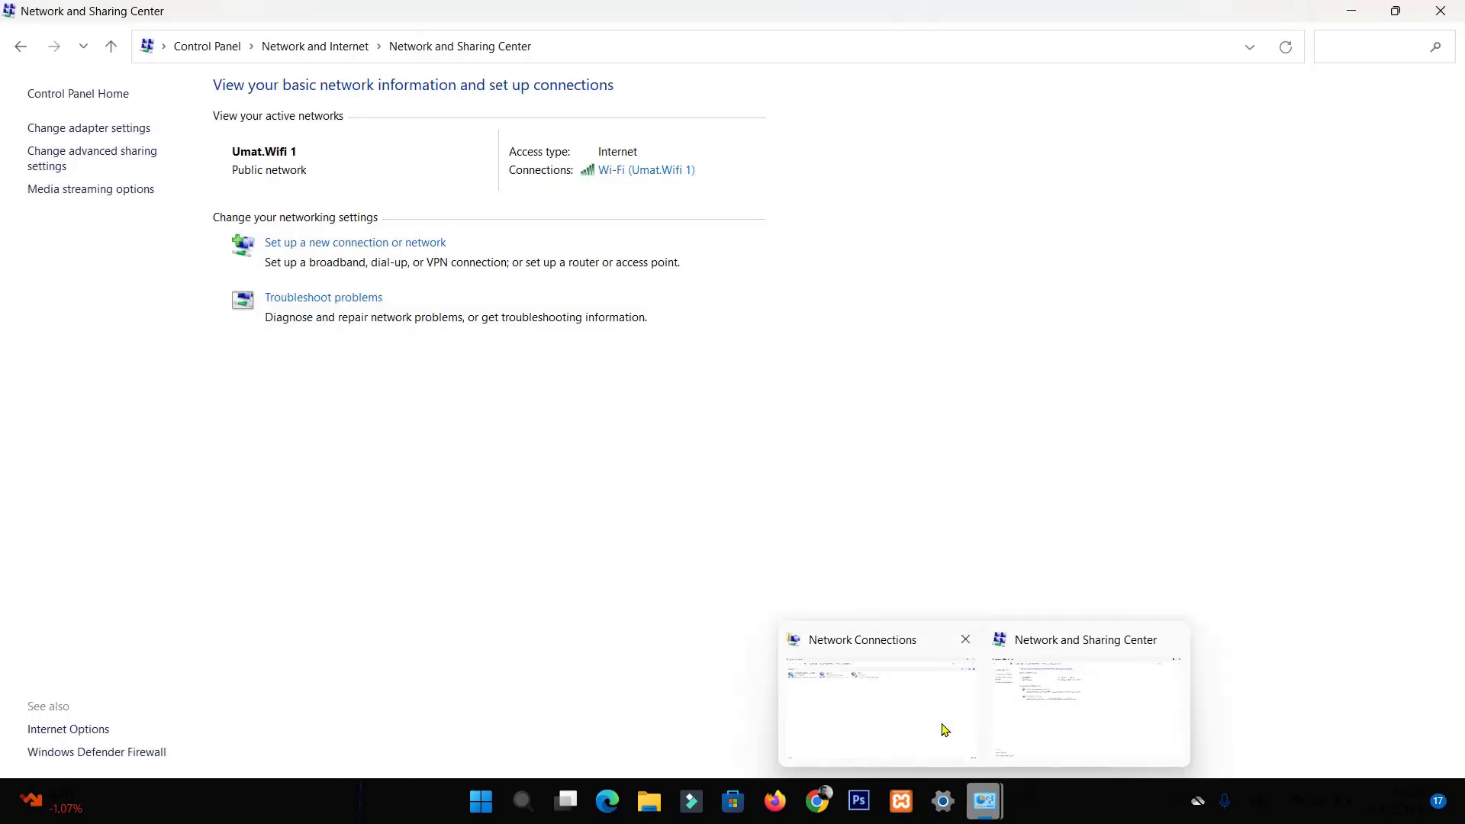
click(945, 730)
right_click(668, 140)
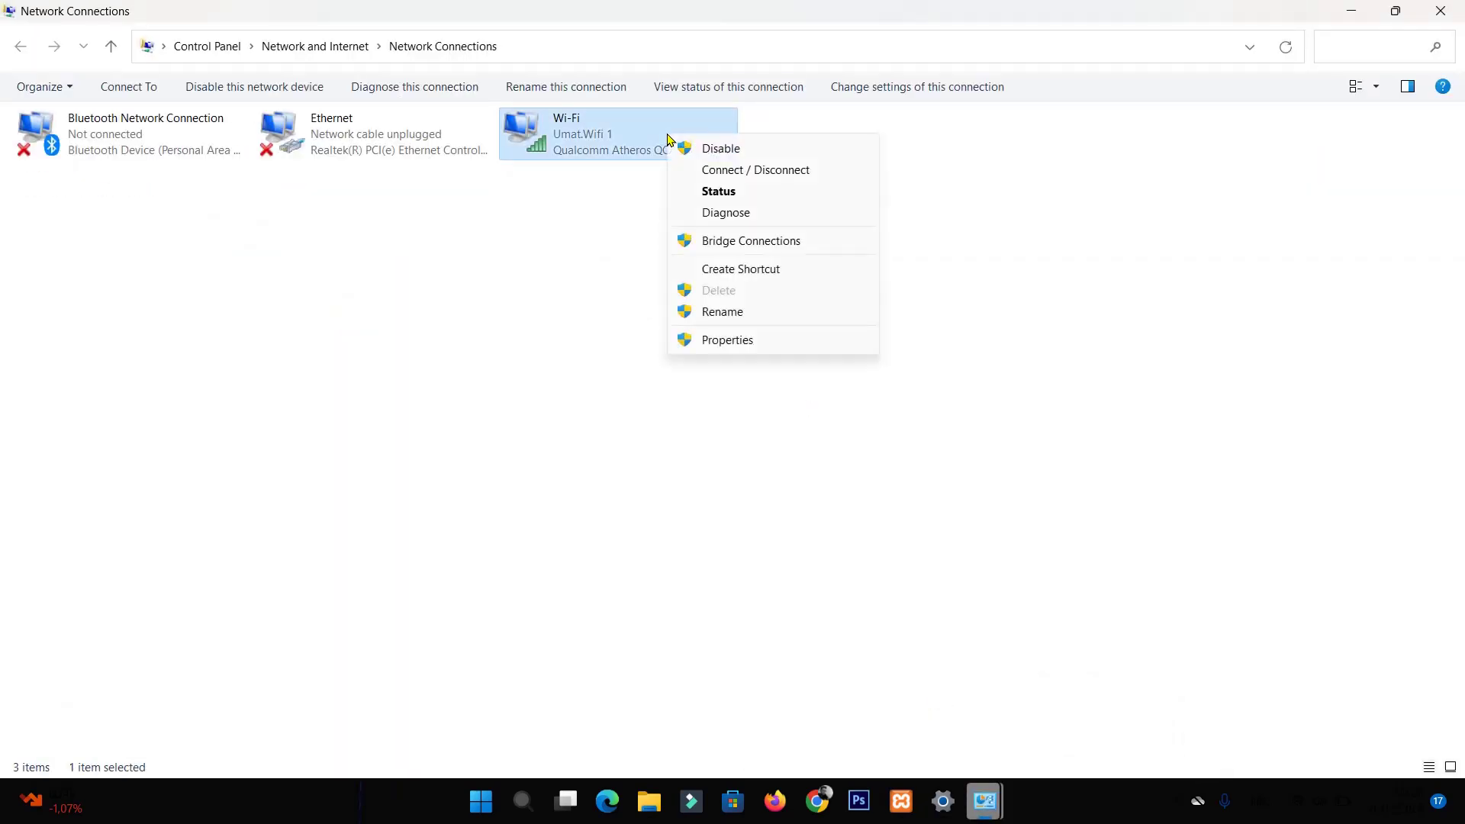
click(738, 151)
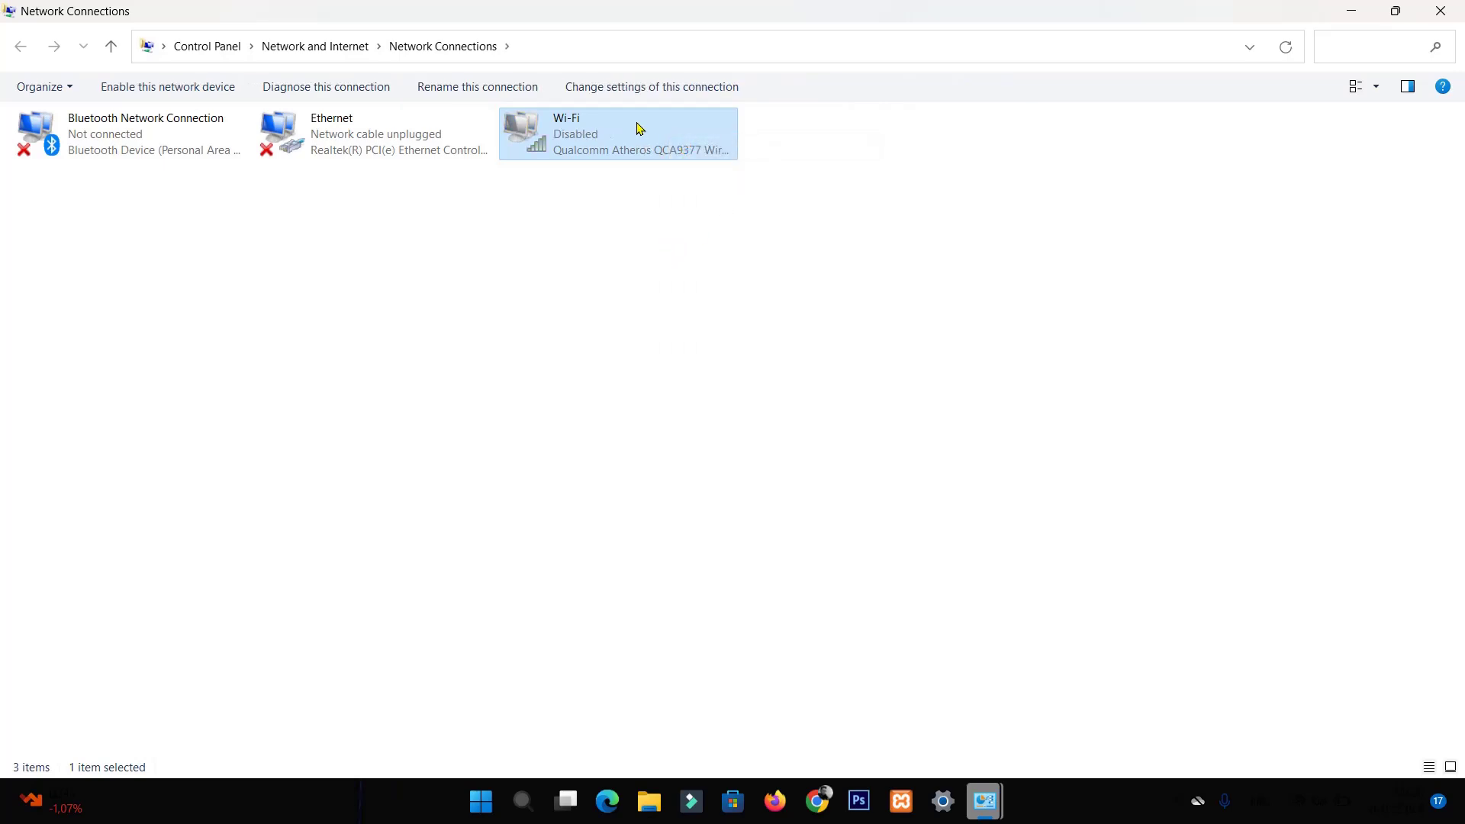
- Enable the Wi-Fi adapter again and check the Umat.Wifi 1 2 connection status in the list of available networks
right_click(652, 155)
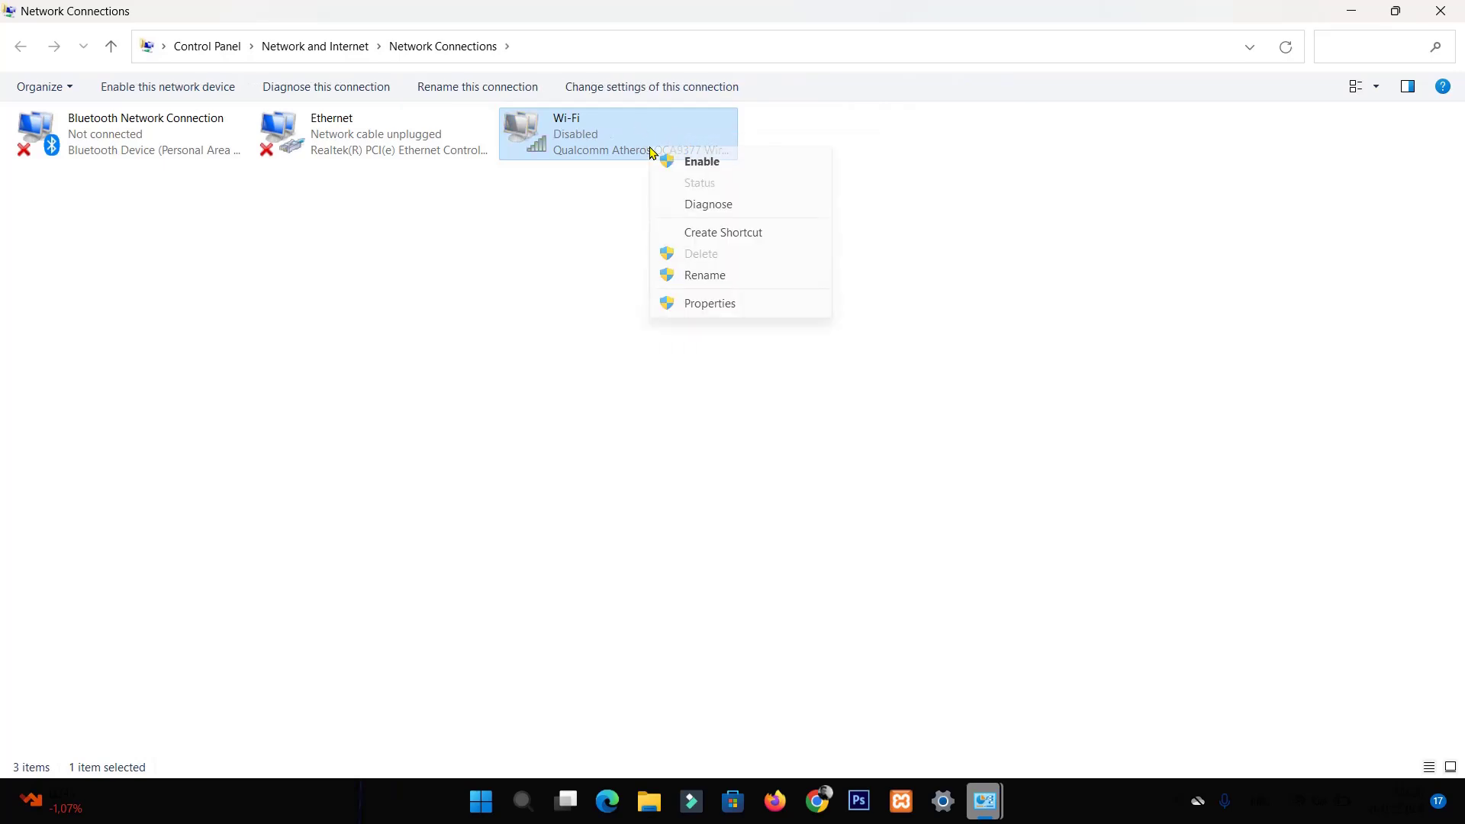
click(715, 164)
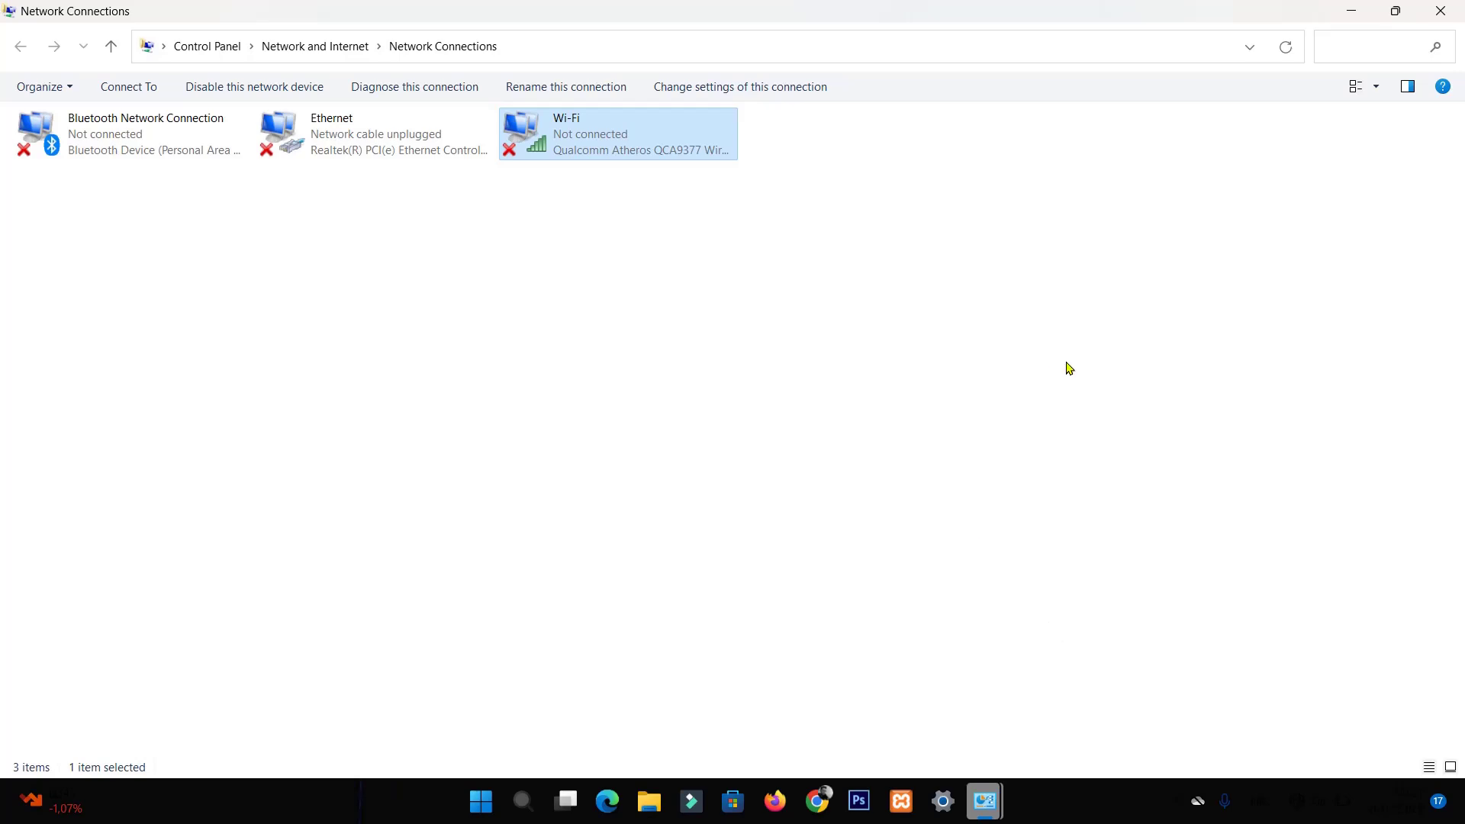
click(1299, 805)
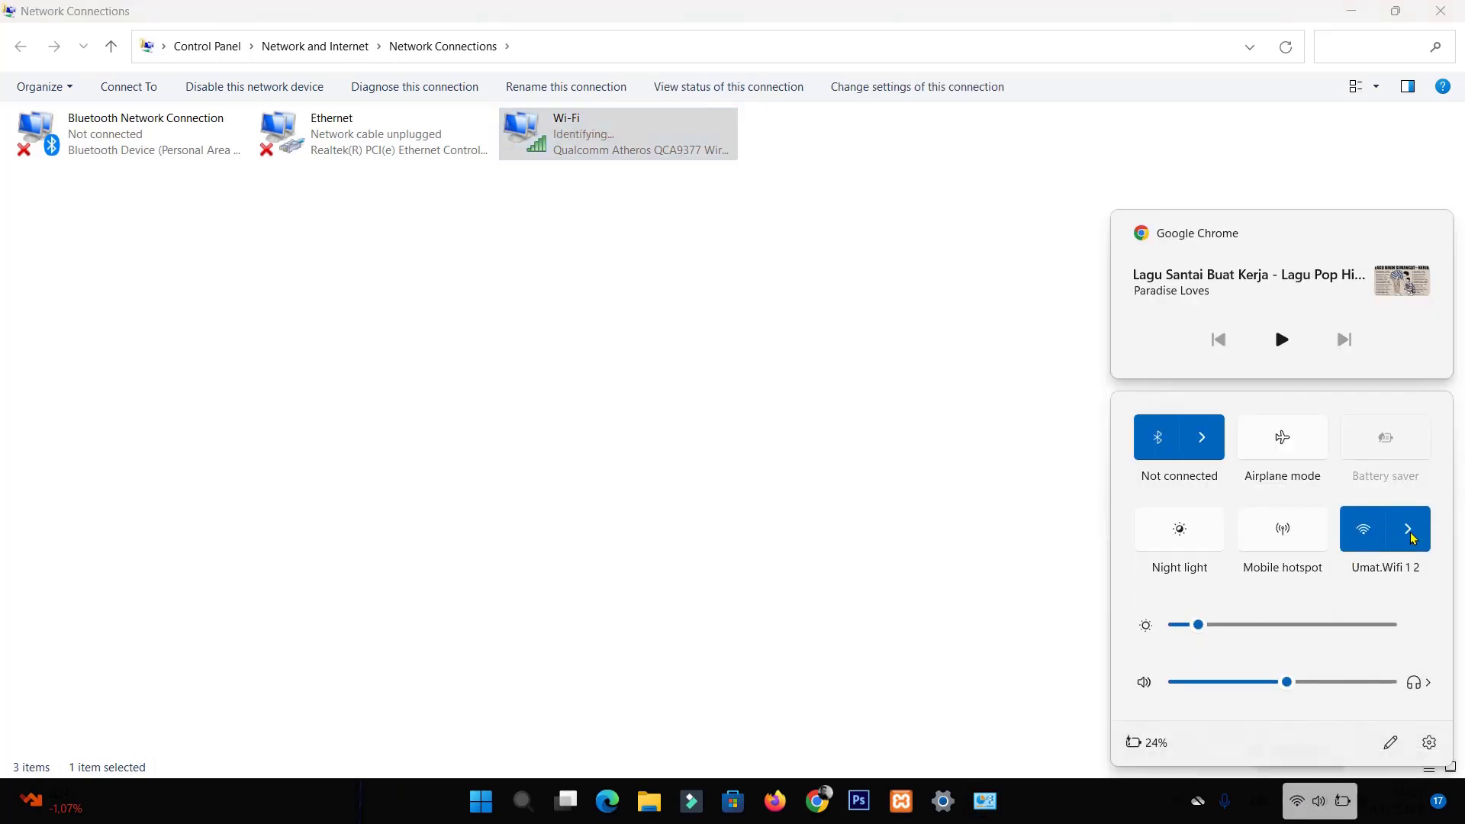
click(1392, 513)
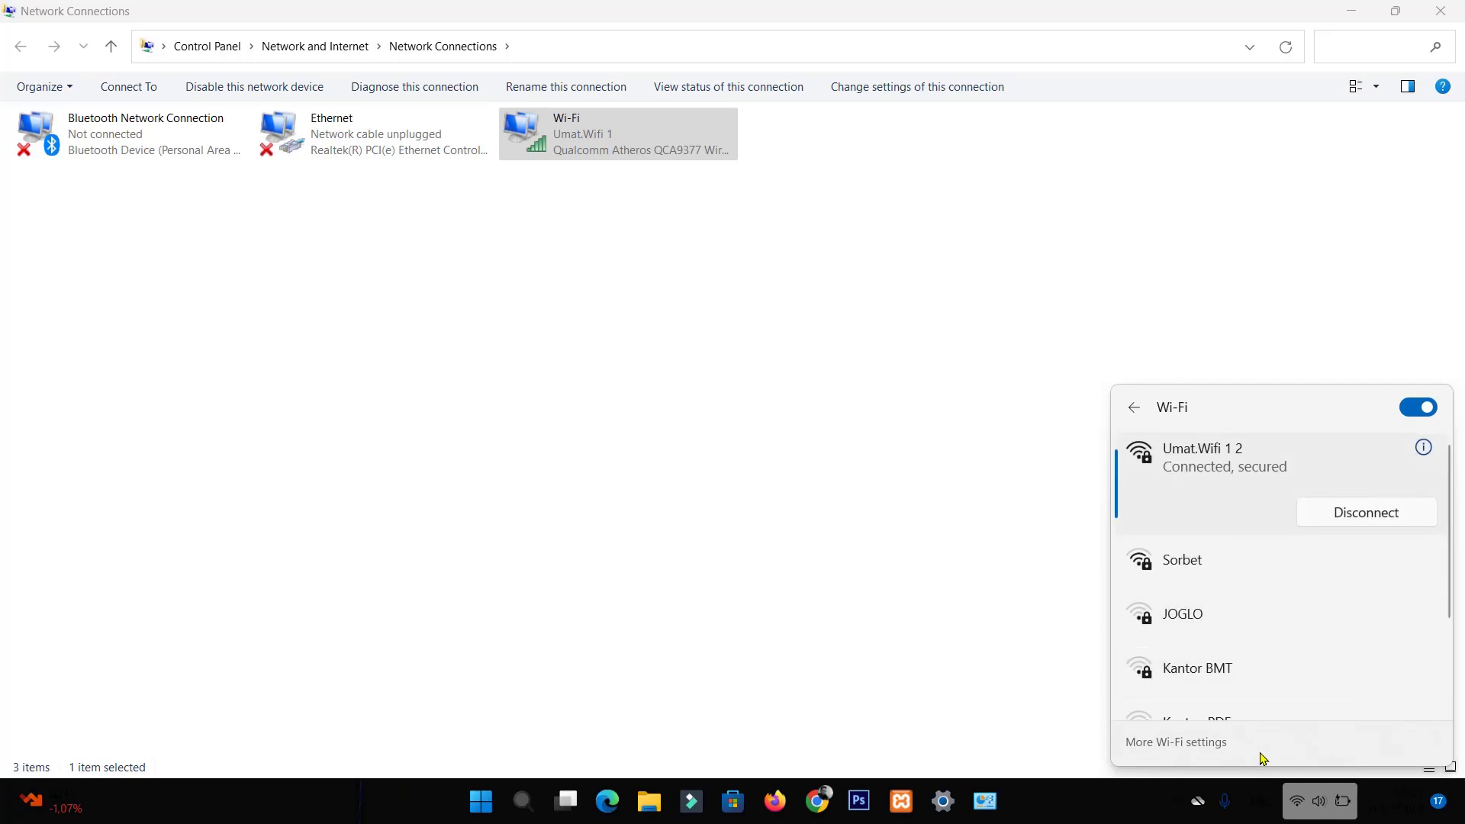
- Turn airplane mode on and off again in the quick settings to reset the wireless connections
click(1309, 808)
click(1309, 808)
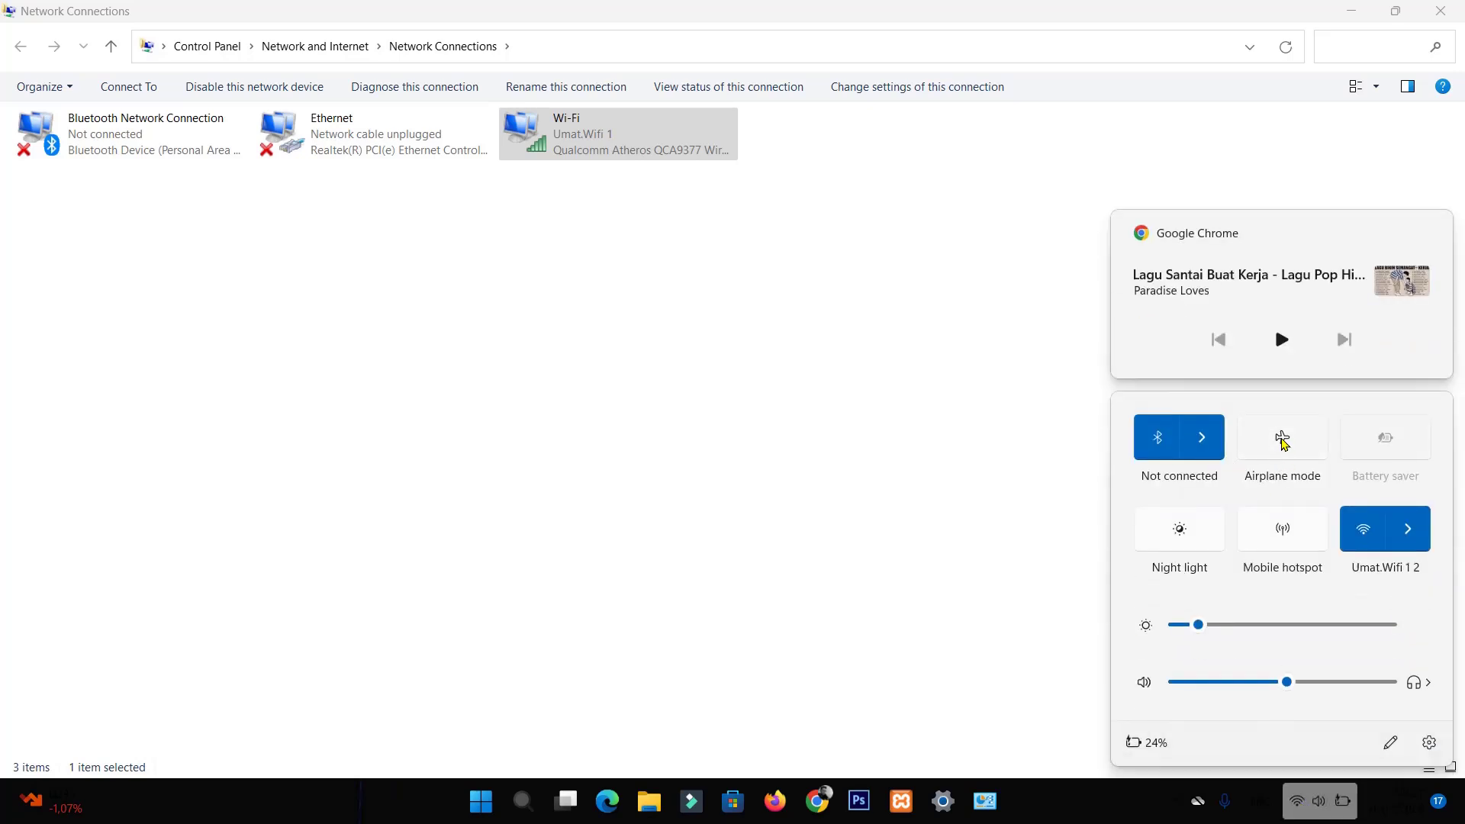
click(1282, 440)
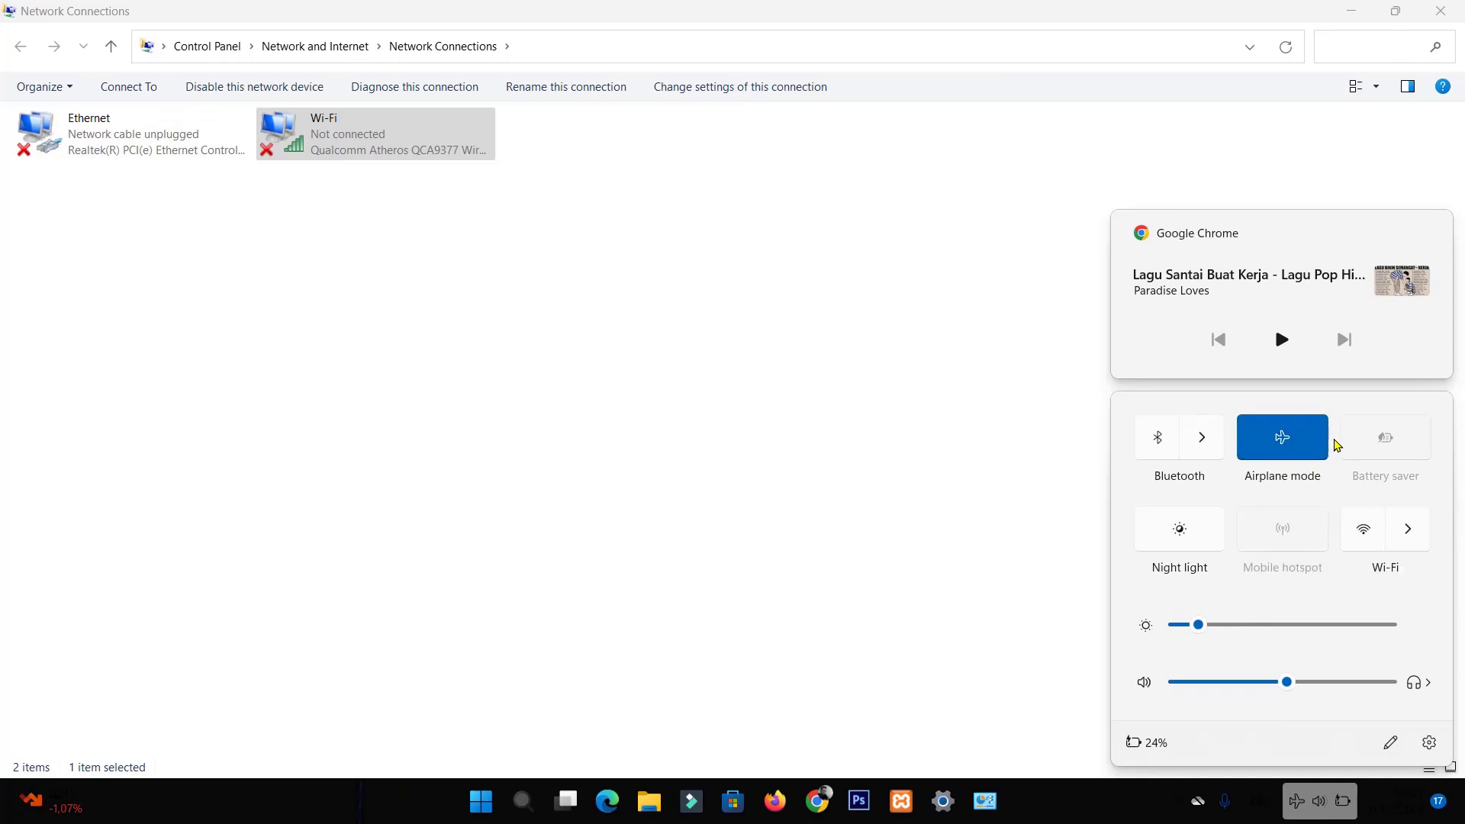
click(1291, 440)
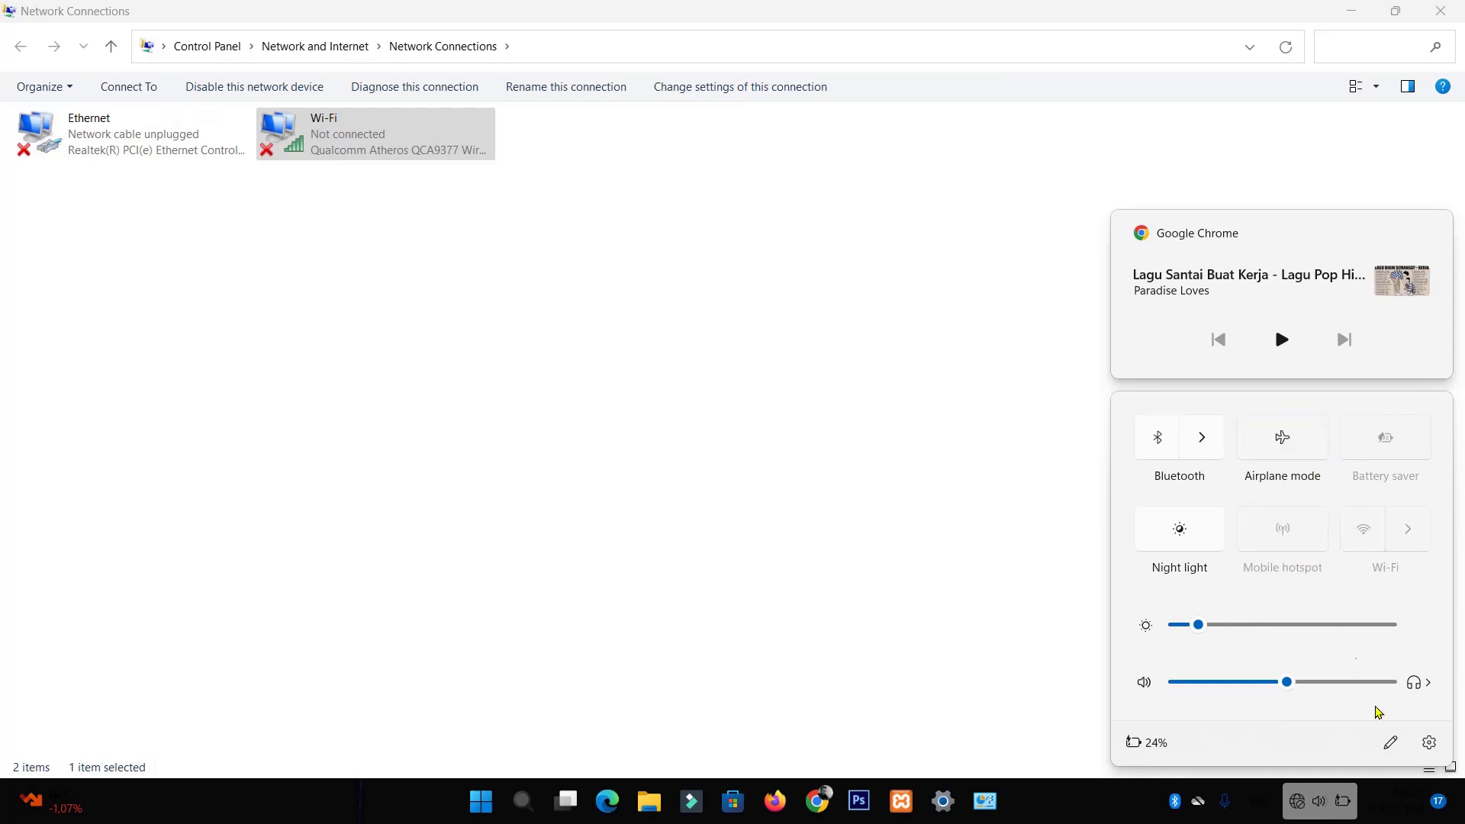
- Open the list of available Wi-Fi networks and check that Umat.Wifi 1 2 reconnects
click(1412, 544)
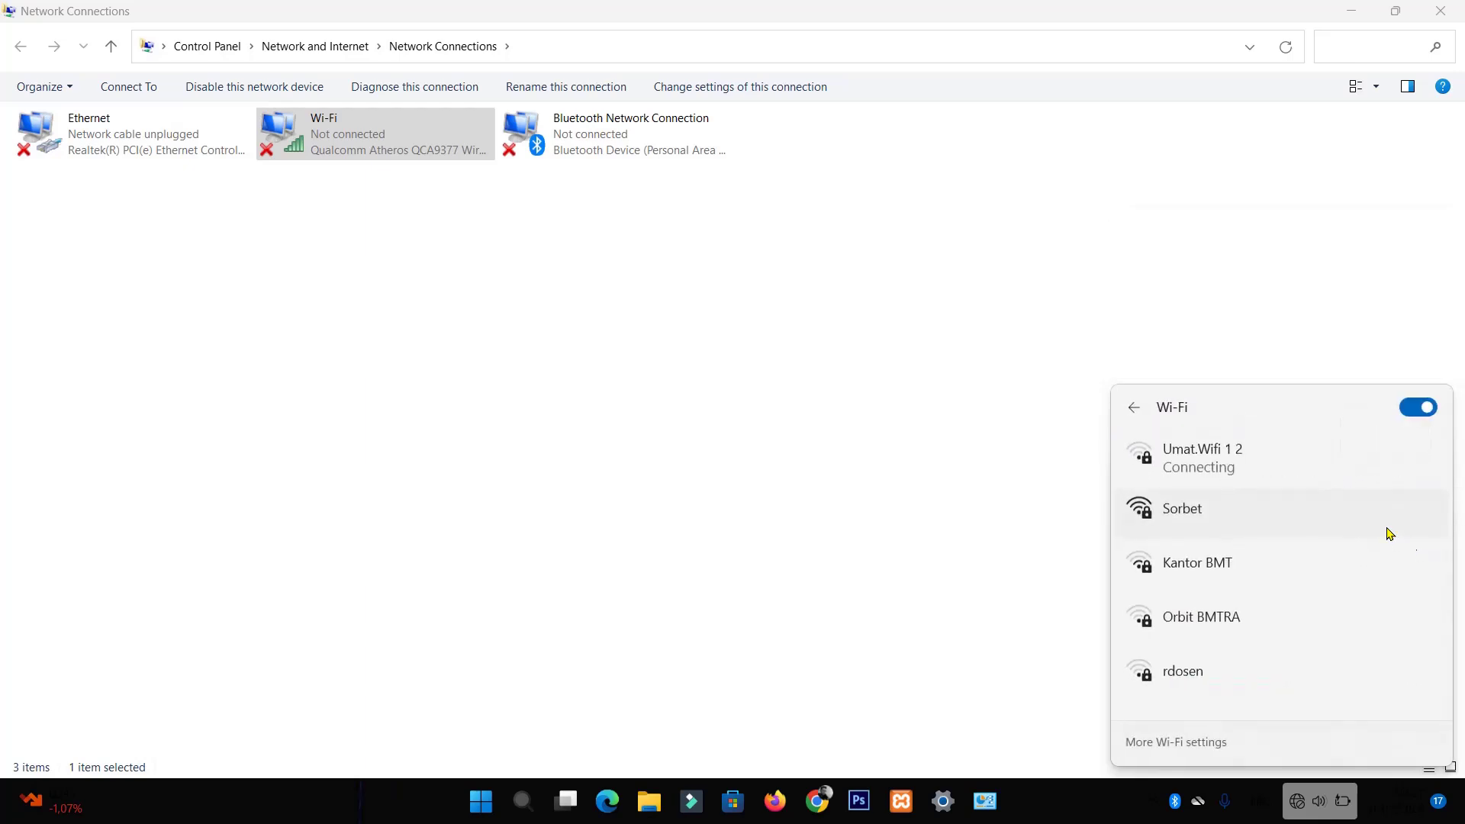
click(1352, 478)
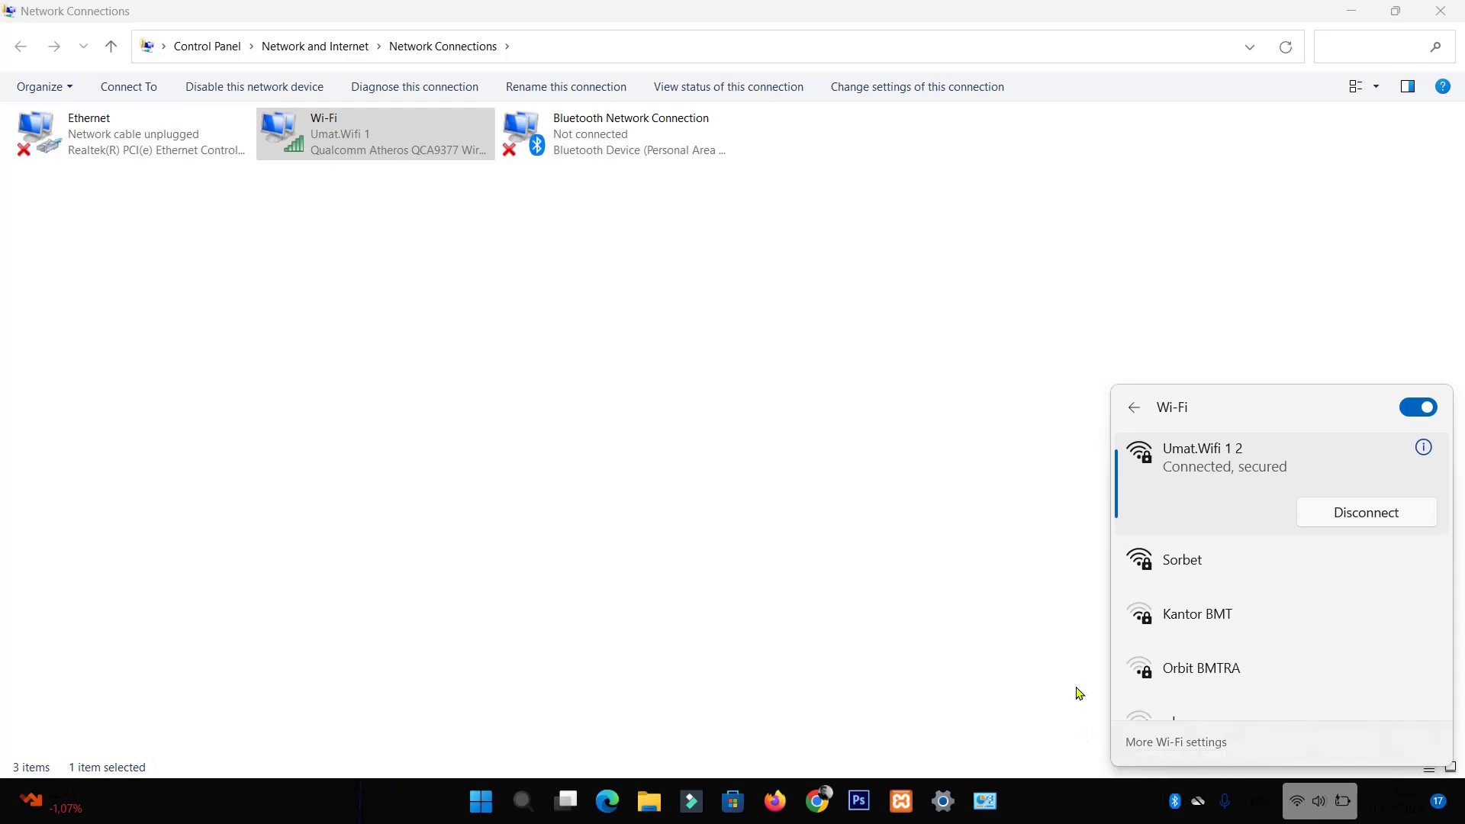
click(1087, 770)
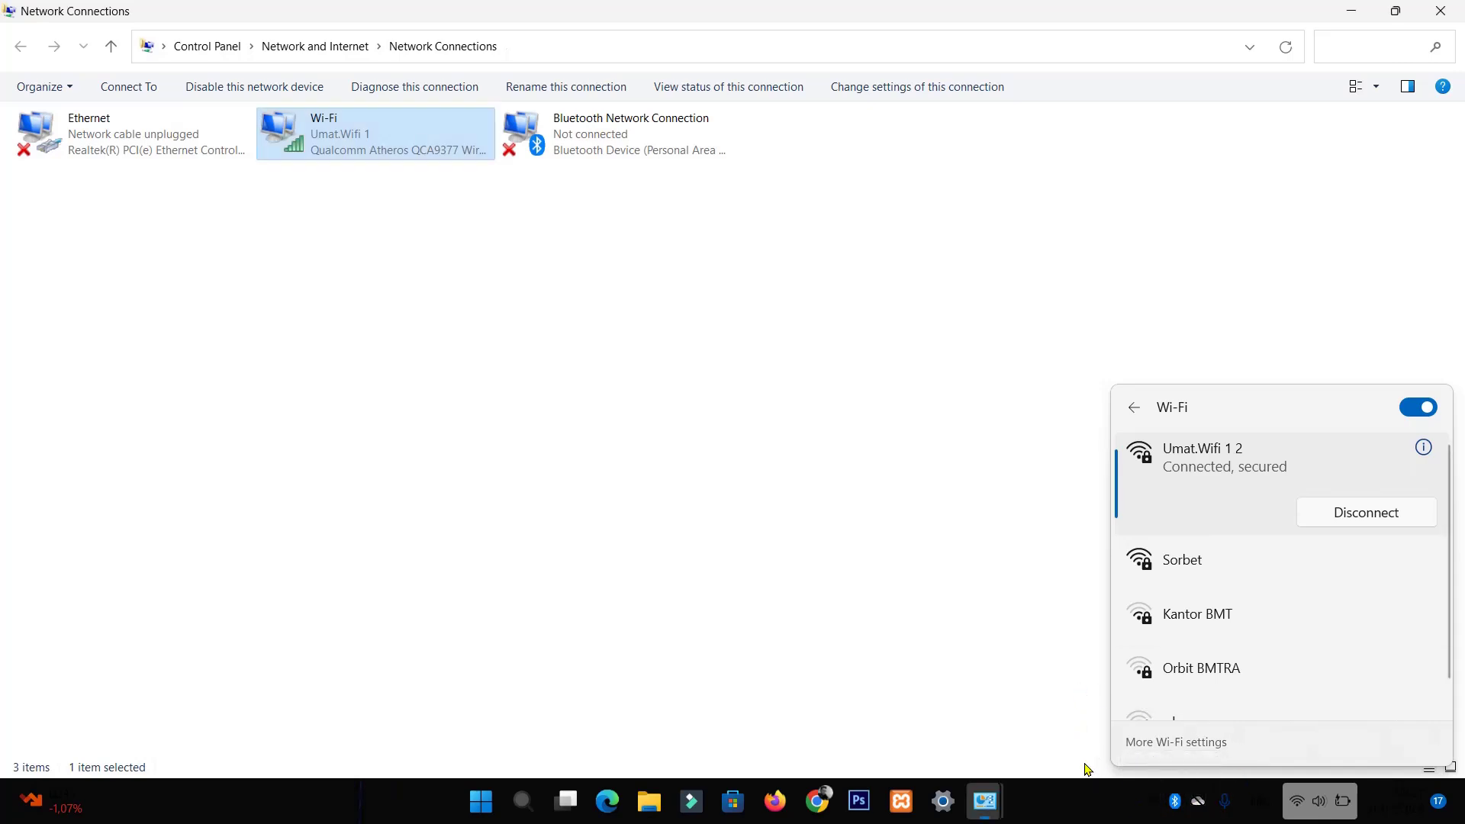
click(1158, 813)
click(1220, 717)
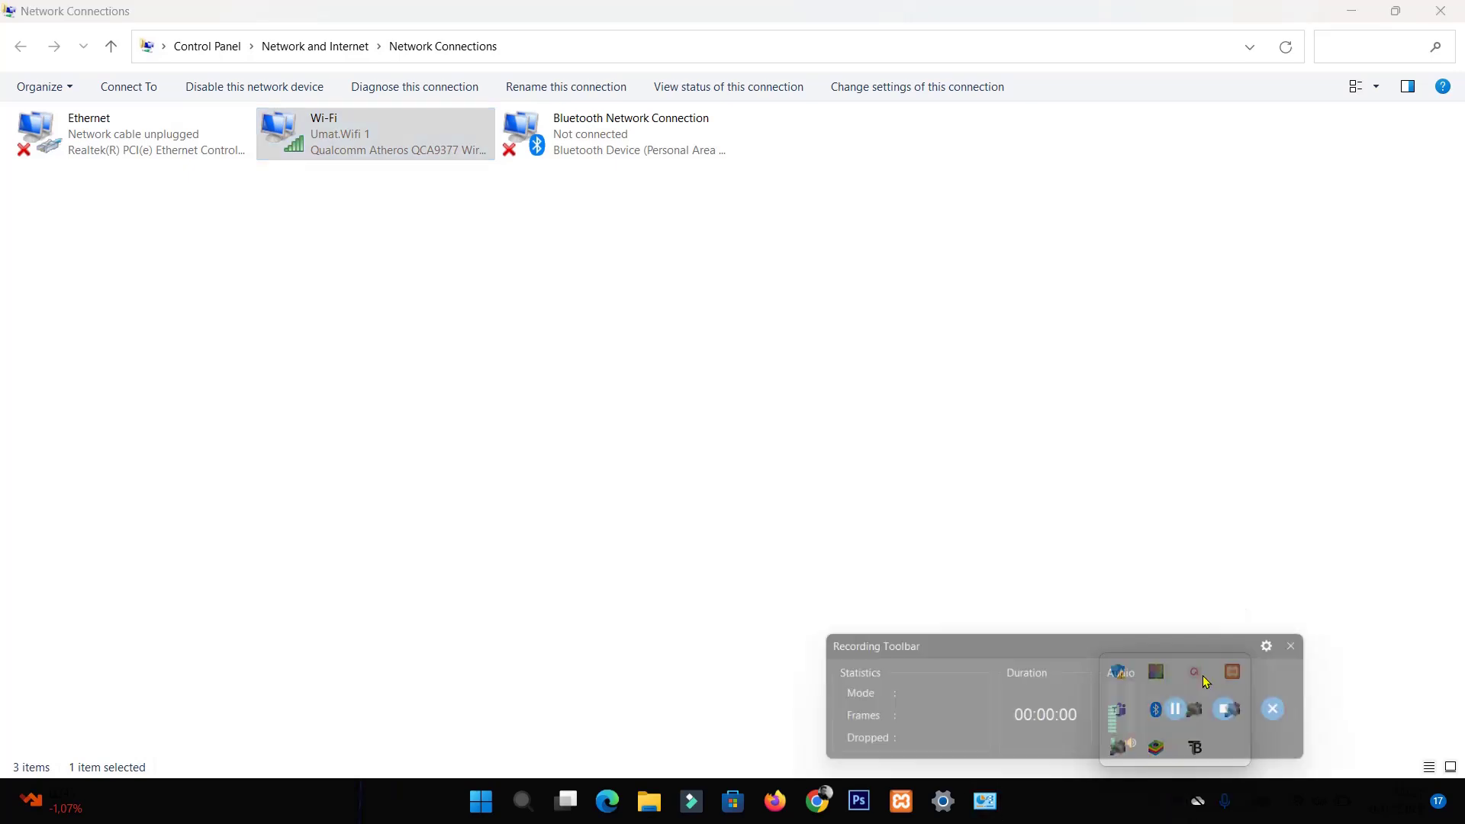